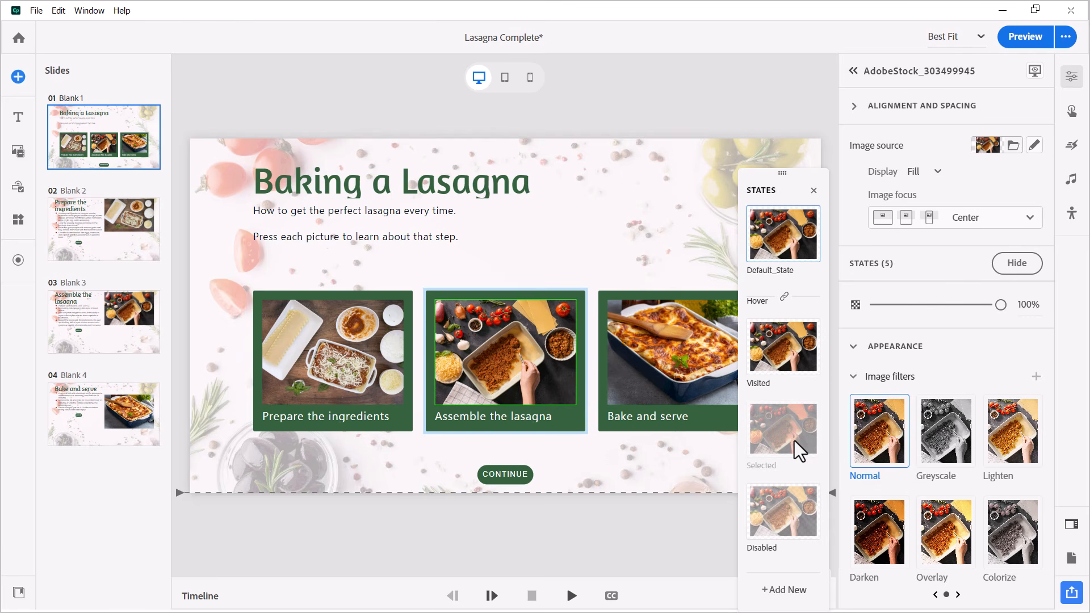
# - Switch the "Assemble the lasagna" picture to its Disabled state and apply the Greyscale image filter to it
pyautogui.click(781, 517)
pyautogui.rightClick(781, 517)
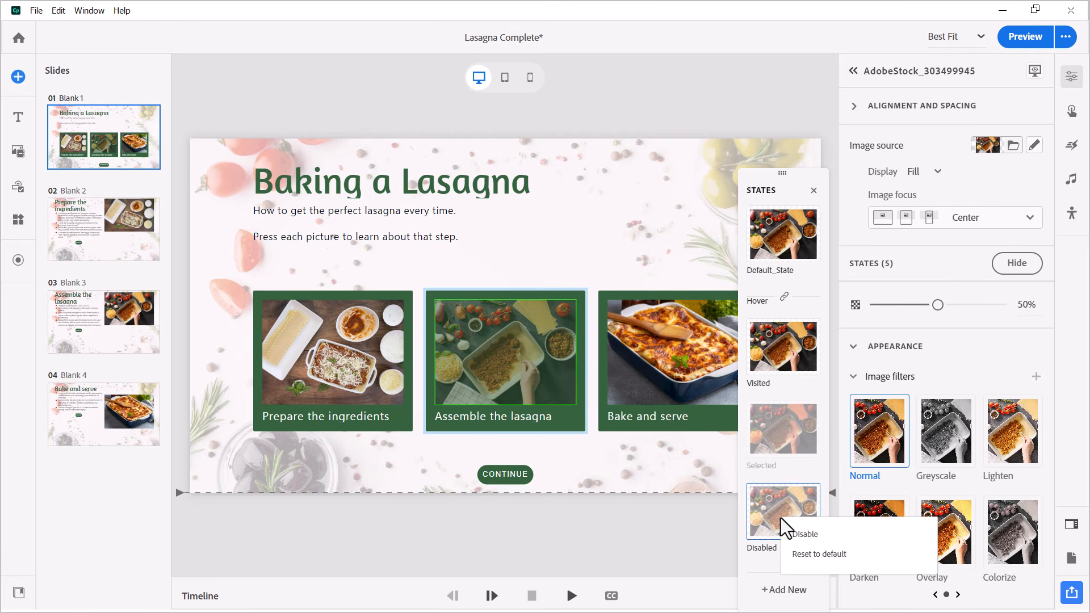
pyautogui.click(778, 505)
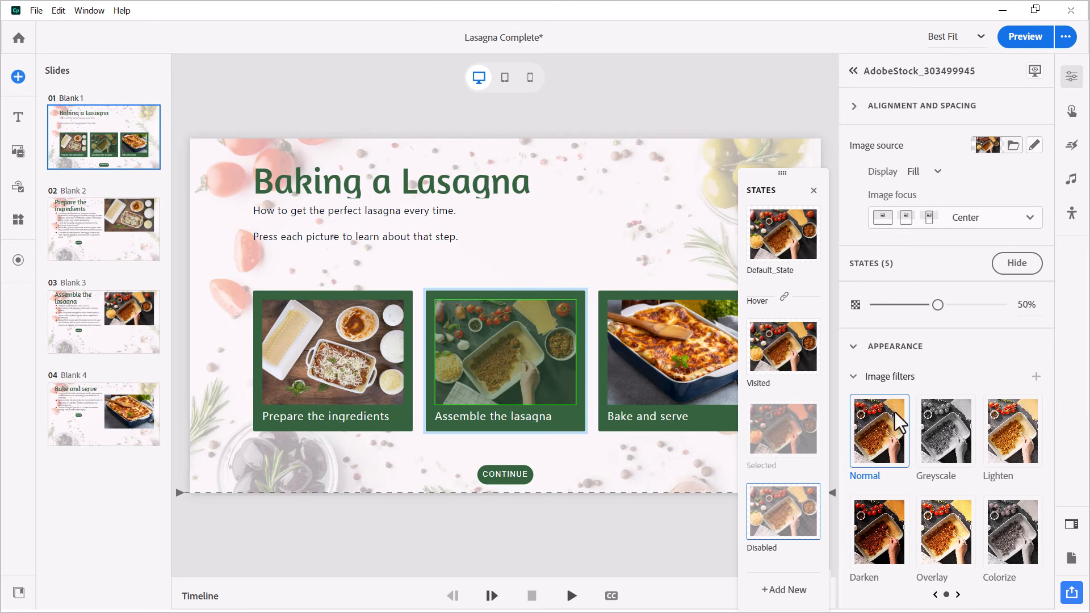
pyautogui.click(958, 447)
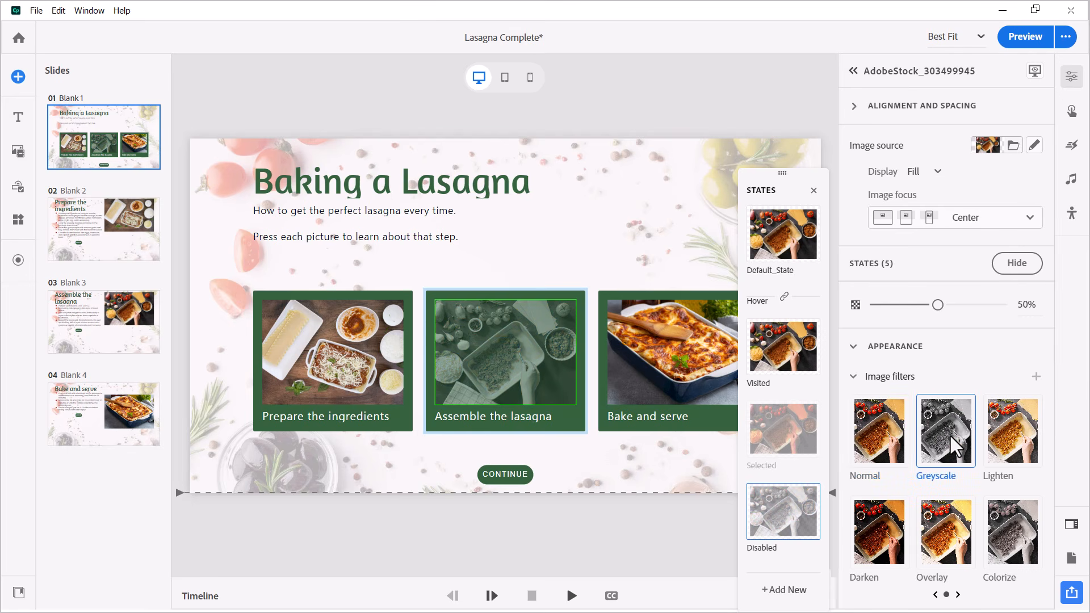
# - Switch the "Bake and serve" picture to its Disabled state and apply the Greyscale image filter to it
pyautogui.click(674, 336)
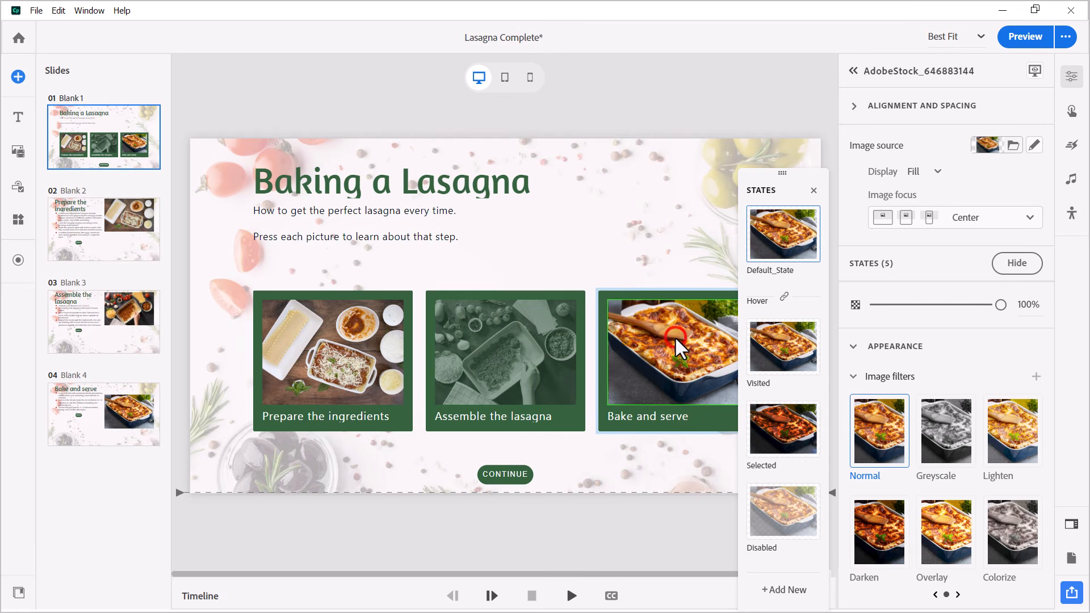
pyautogui.rightClick(783, 520)
pyautogui.click(760, 497)
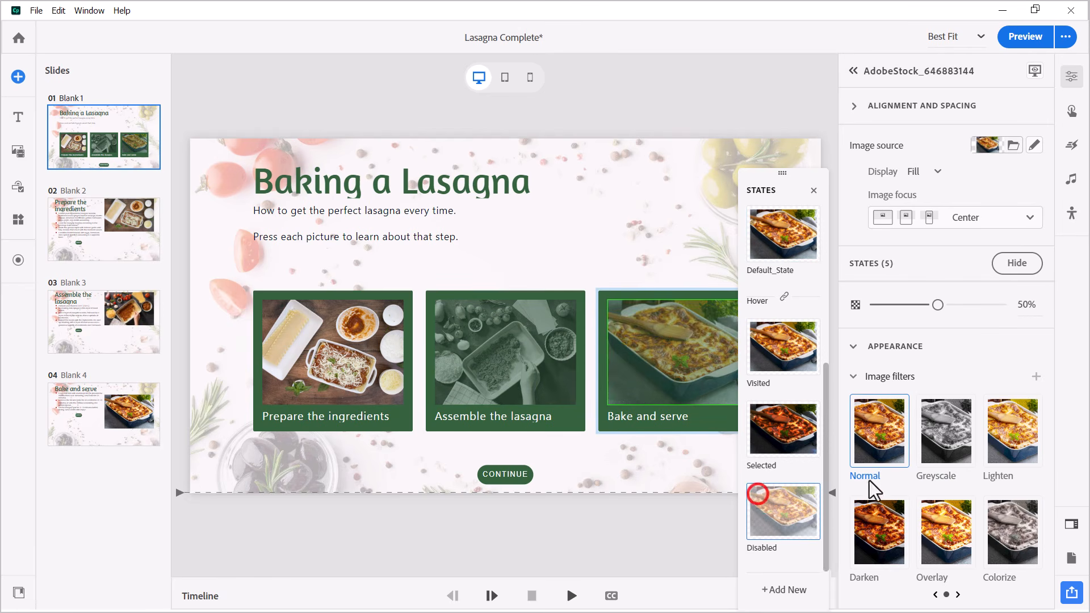
pyautogui.click(946, 414)
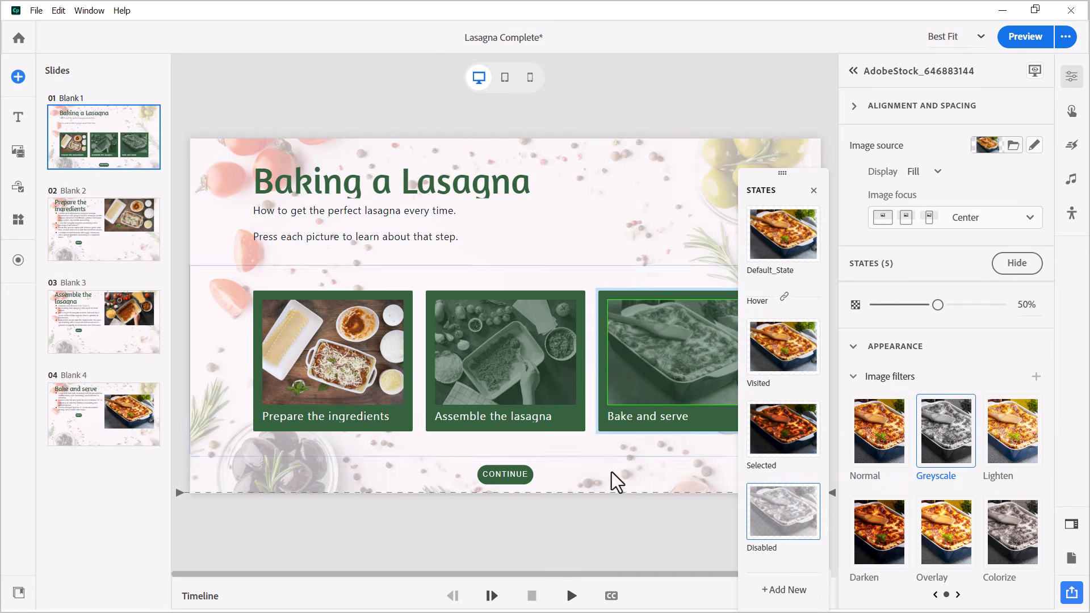
# - For the CONTINUE button, enable the Disabled state, turn off the Selected state, and switch the button to Disabled
pyautogui.click(498, 475)
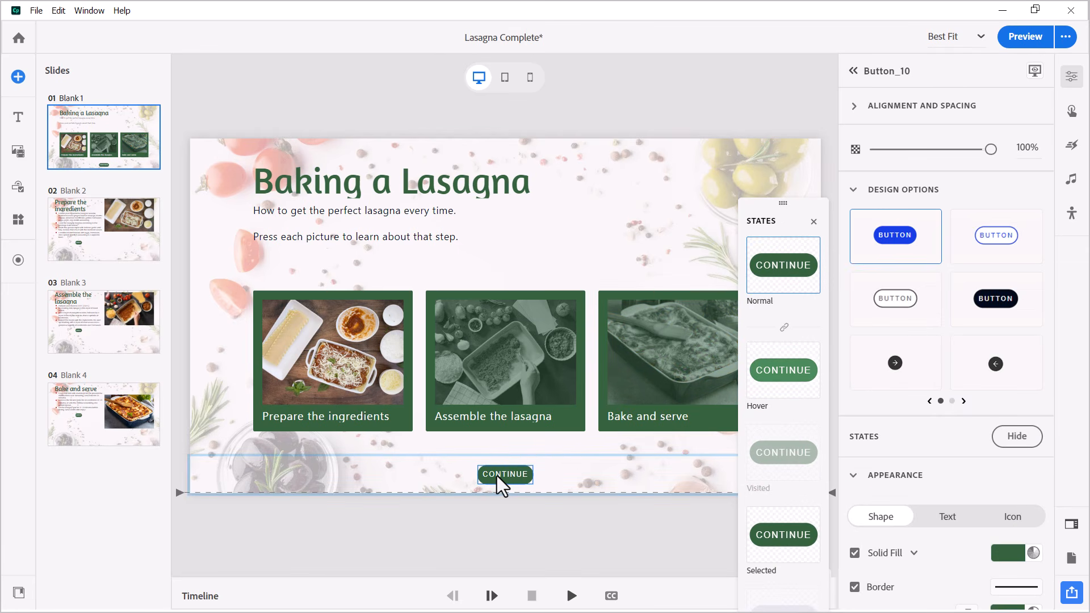
pyautogui.scroll(-1, 803, 489)
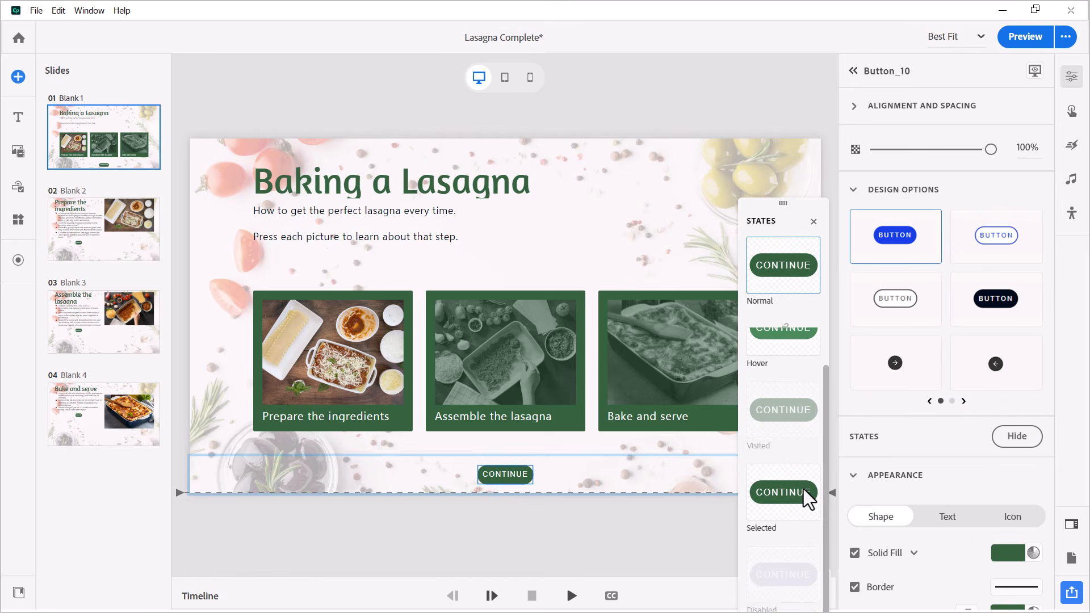
pyautogui.rightClick(792, 571)
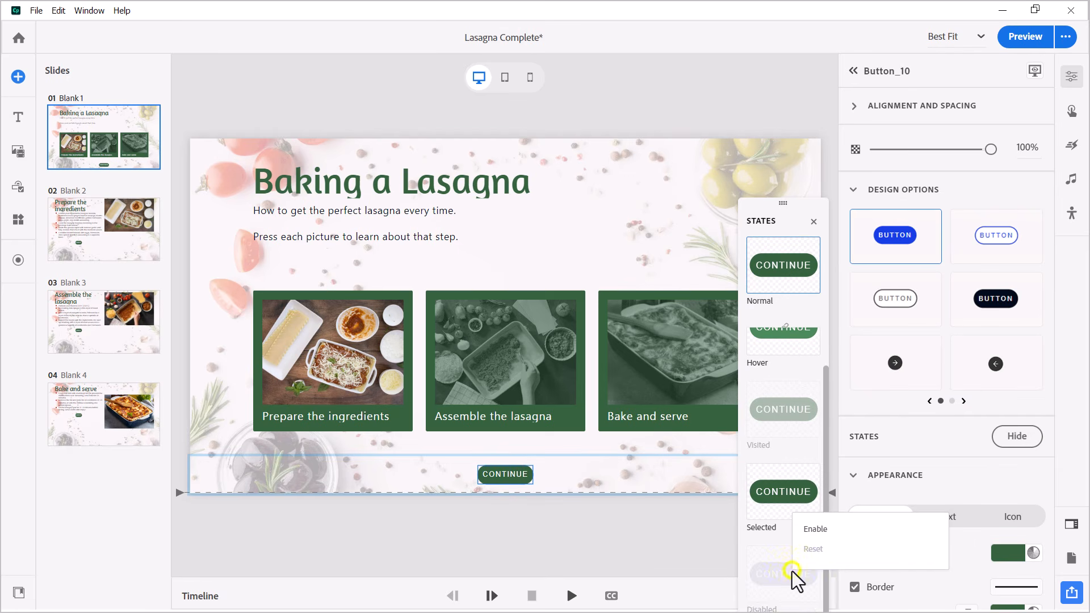
pyautogui.click(815, 528)
pyautogui.rightClick(788, 496)
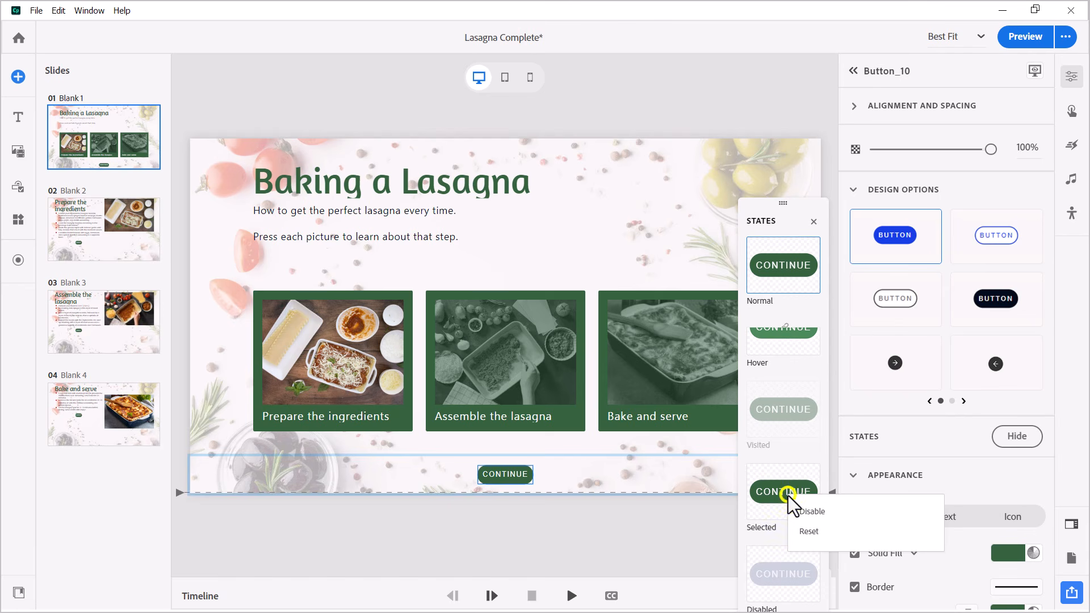
pyautogui.click(796, 508)
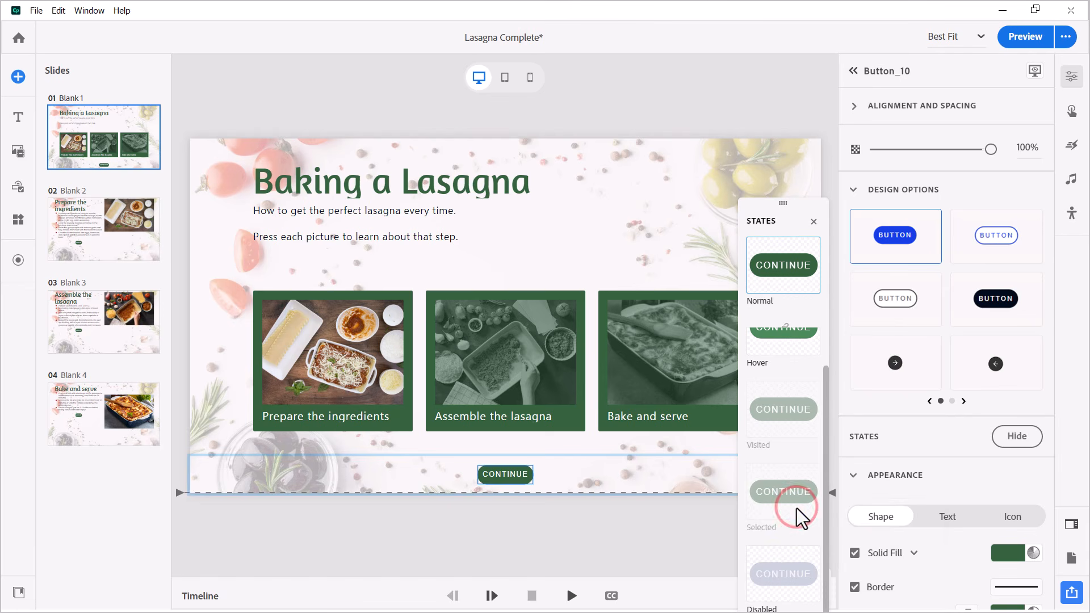
pyautogui.click(793, 582)
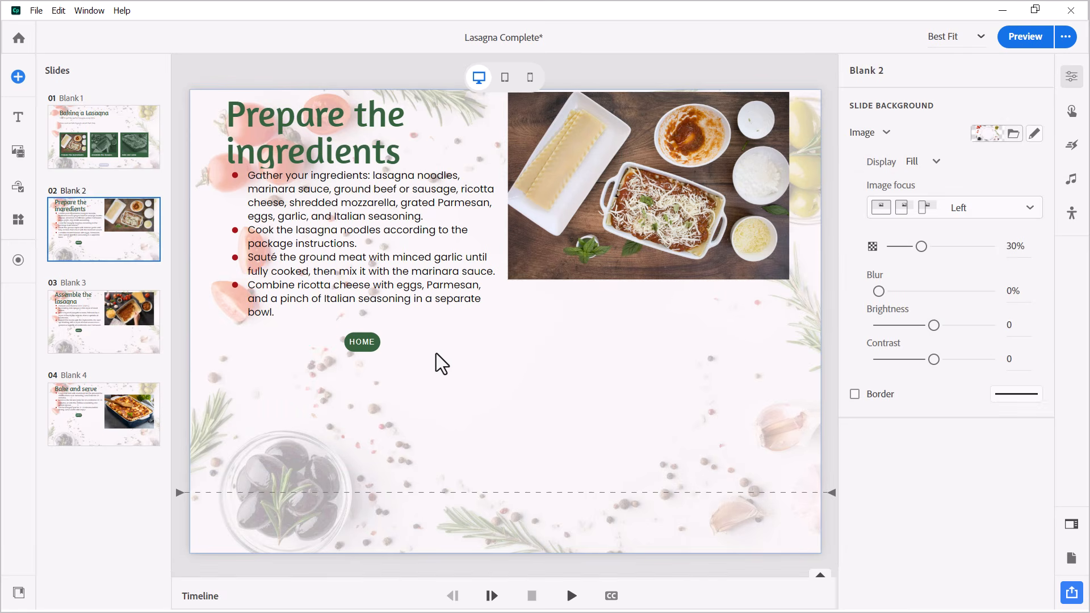
# - Give the HOME button on the "Prepare the ingredients" slide a Click/Tap interaction that goes to slide Blank 1
pyautogui.click(367, 348)
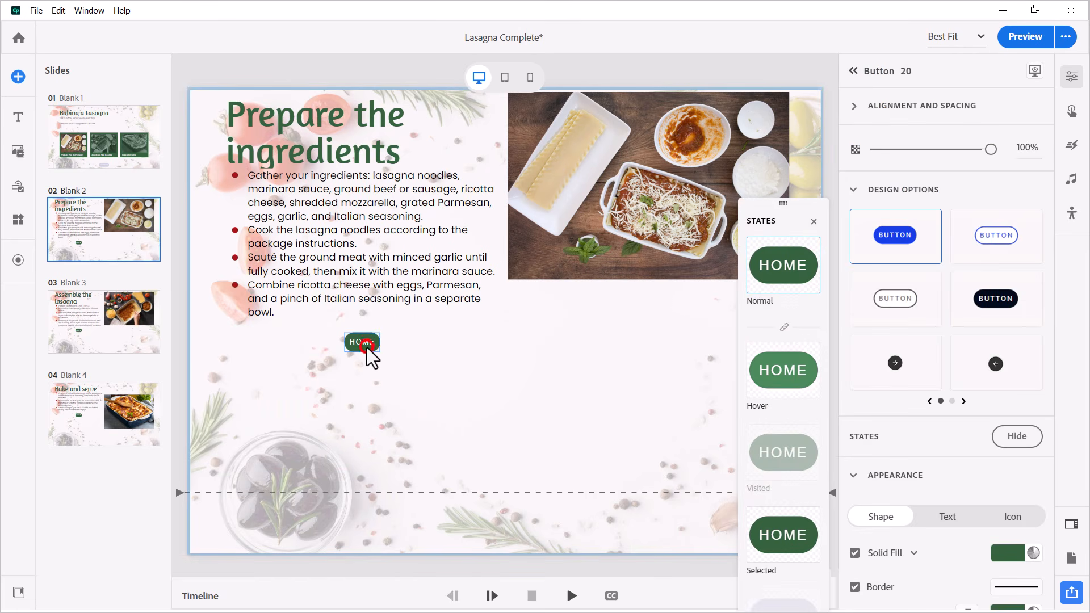
pyautogui.click(1072, 111)
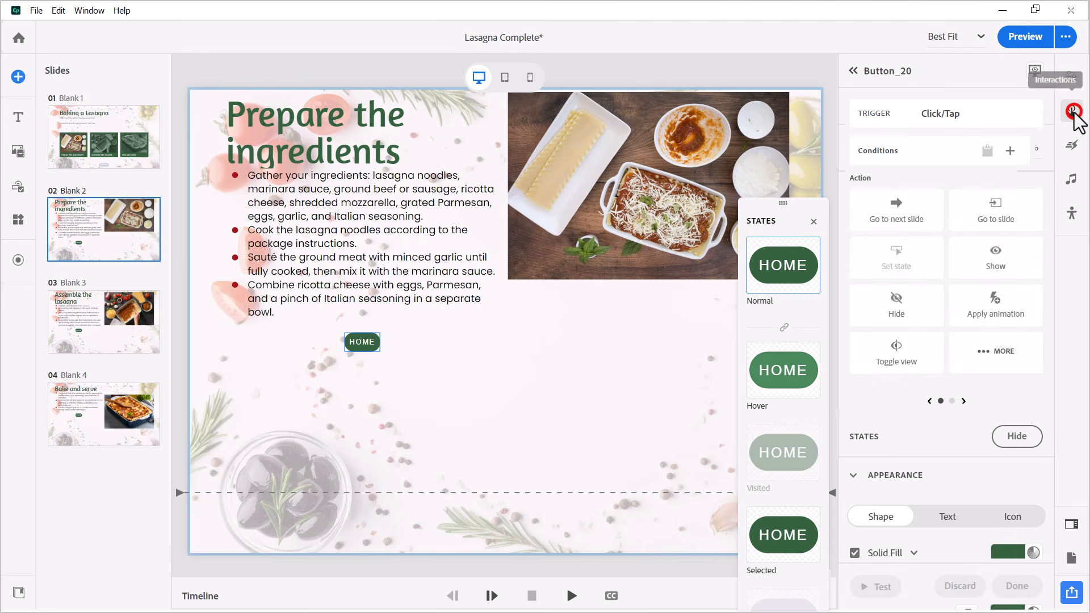
pyautogui.click(1009, 216)
pyautogui.click(903, 245)
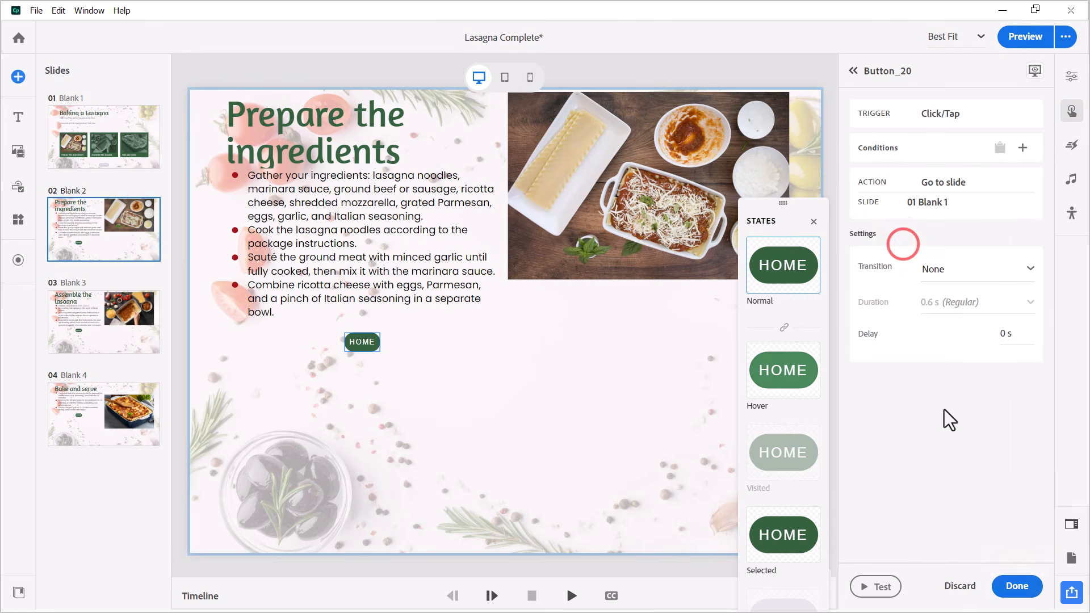
pyautogui.click(1016, 587)
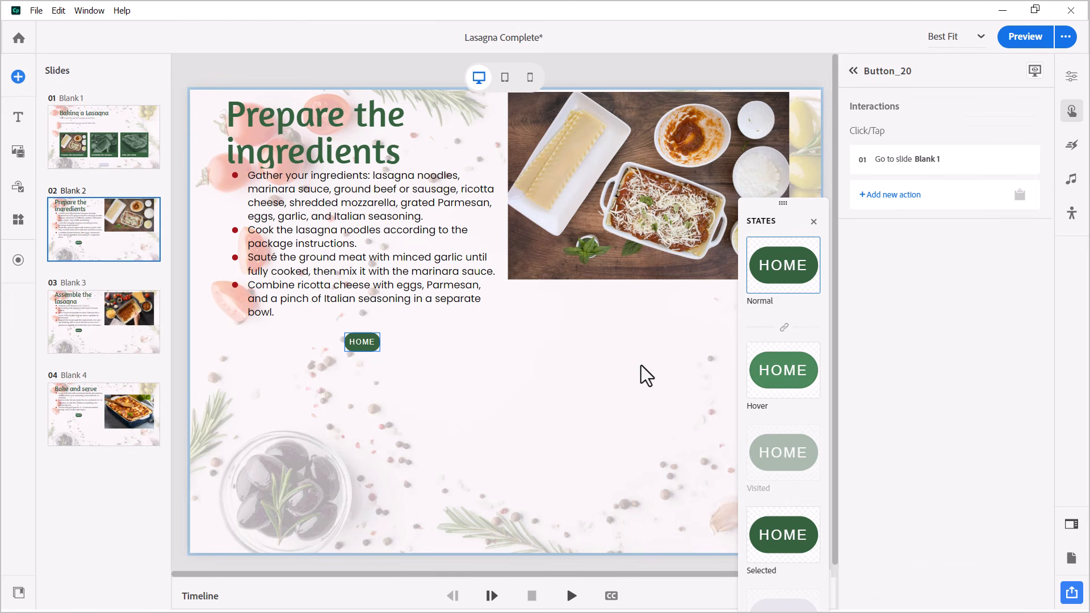
# - Give the HOME button on the "Assemble the lasagna" slide a Click/Tap interaction that goes to slide Blank 1
pyautogui.click(103, 302)
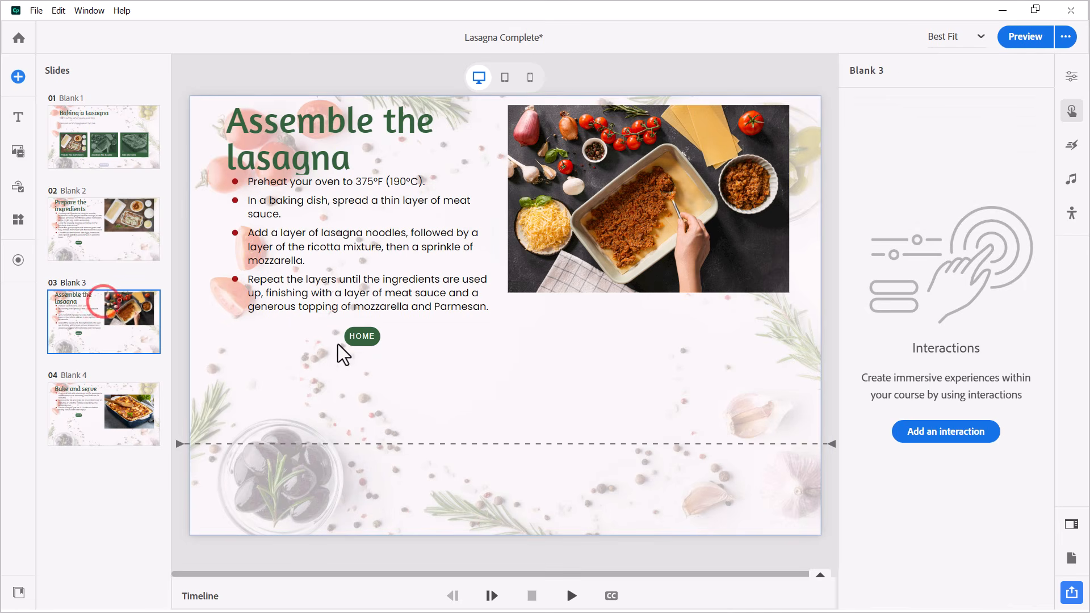
pyautogui.click(358, 342)
pyautogui.click(1006, 213)
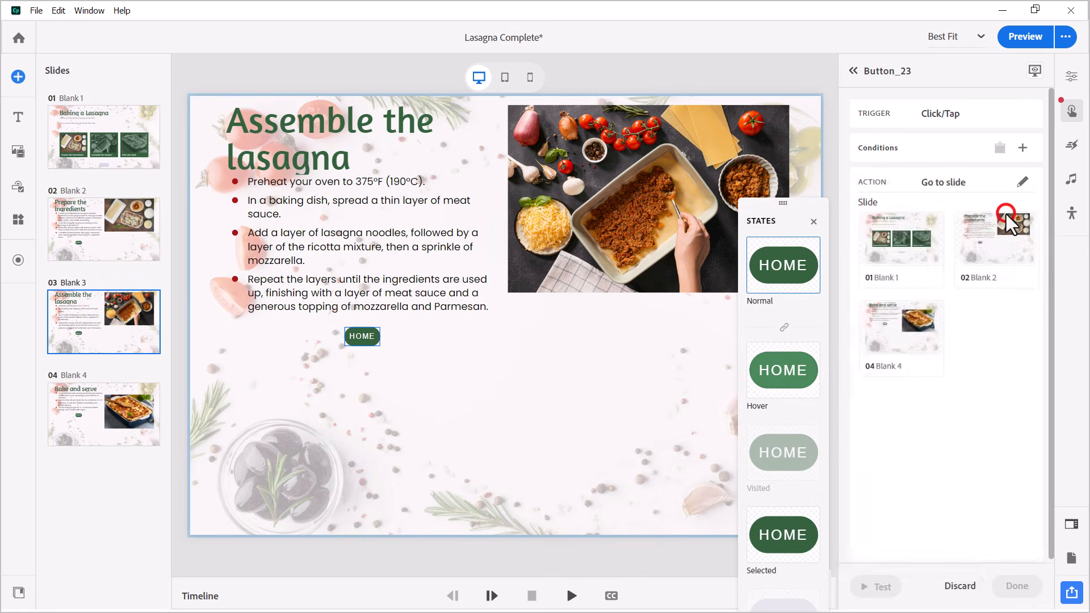
pyautogui.click(921, 259)
pyautogui.click(1019, 587)
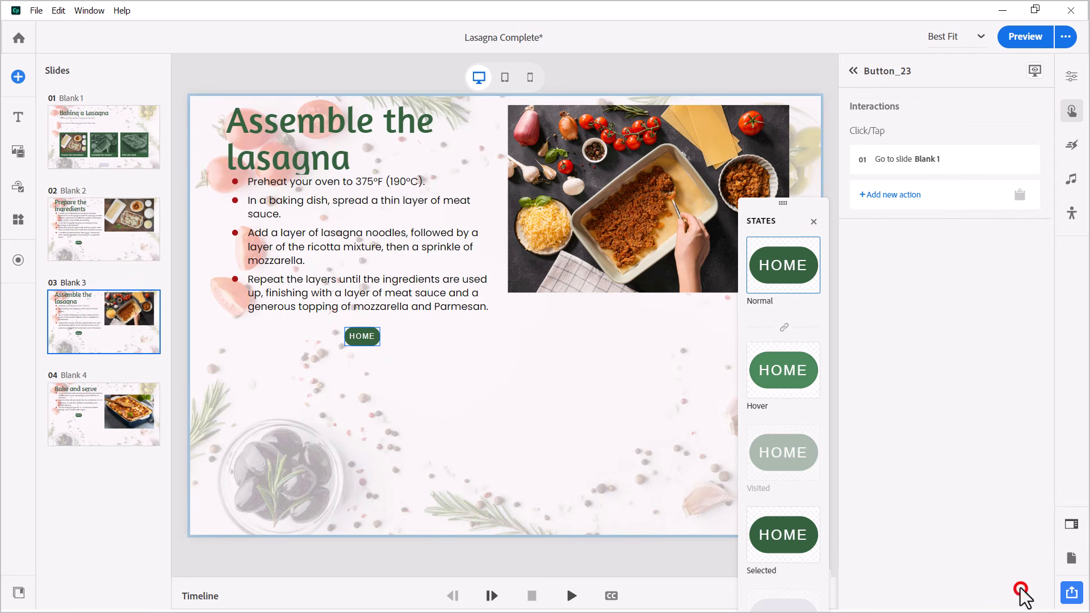
# - Give the HOME button on the "Bake and serve" slide a Click/Tap interaction that goes to slide Blank 1
pyautogui.click(76, 397)
pyautogui.click(362, 326)
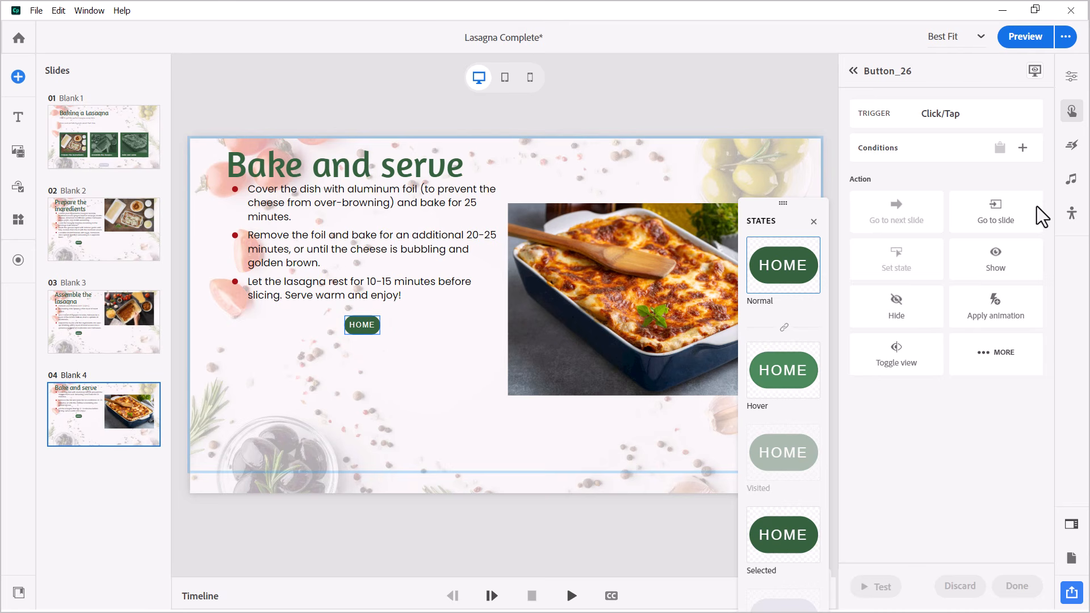
pyautogui.click(1006, 209)
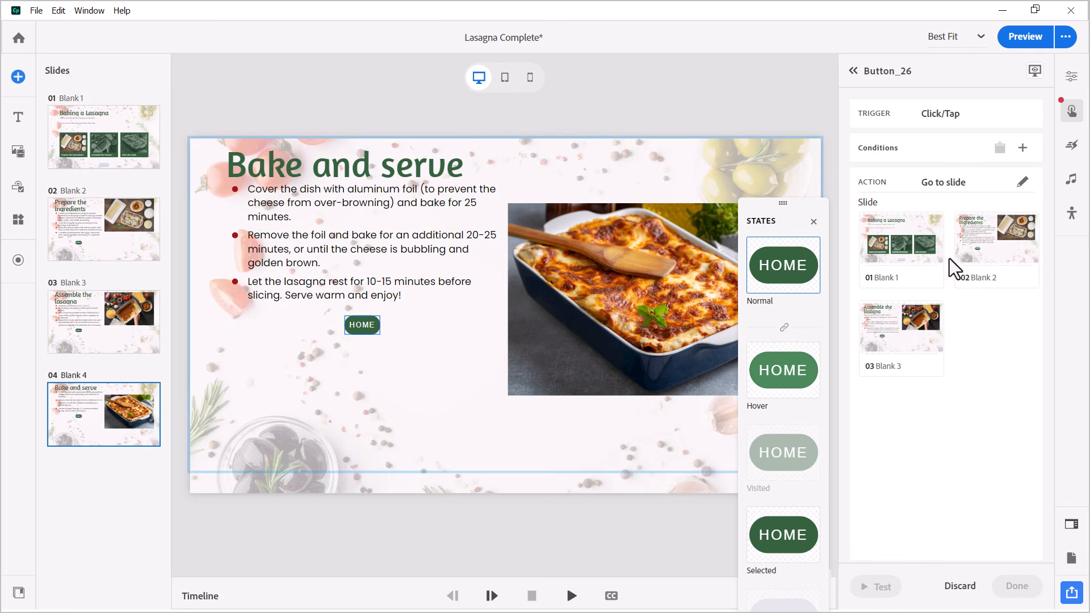
pyautogui.click(910, 249)
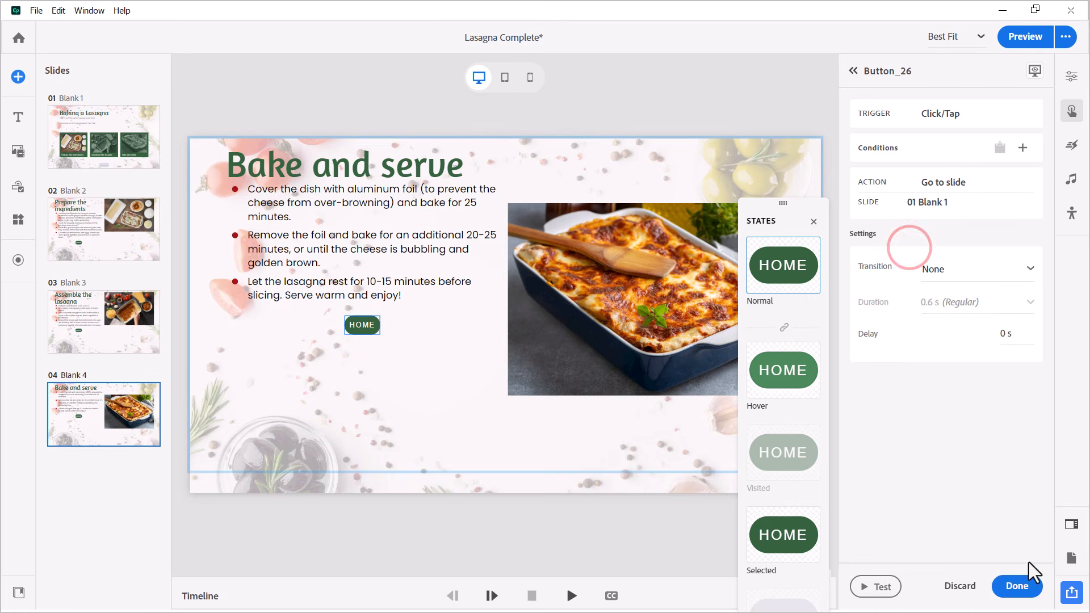
pyautogui.click(1025, 593)
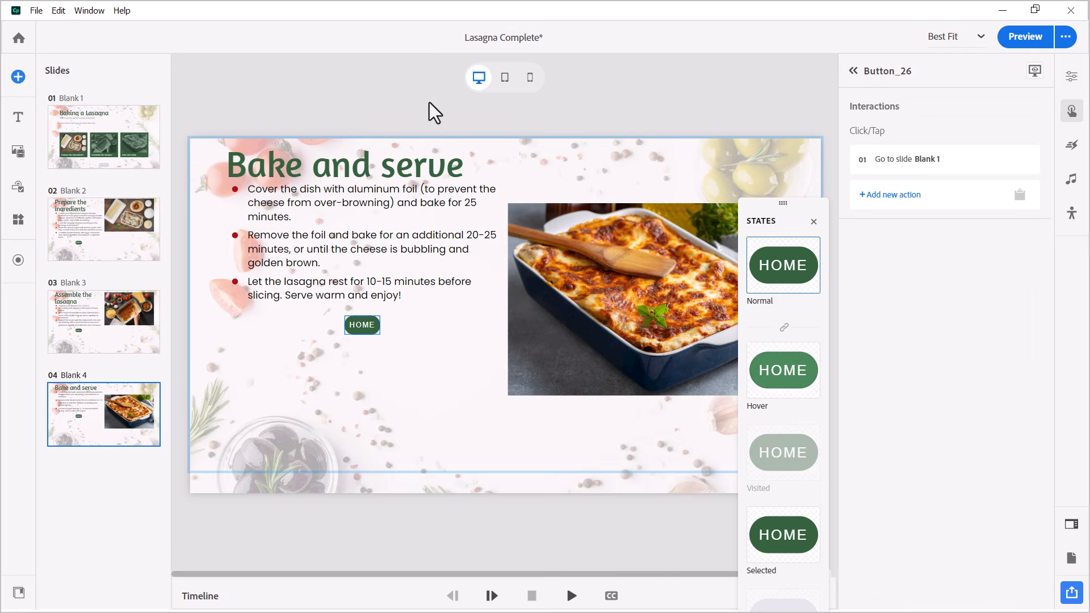
pyautogui.click(359, 103)
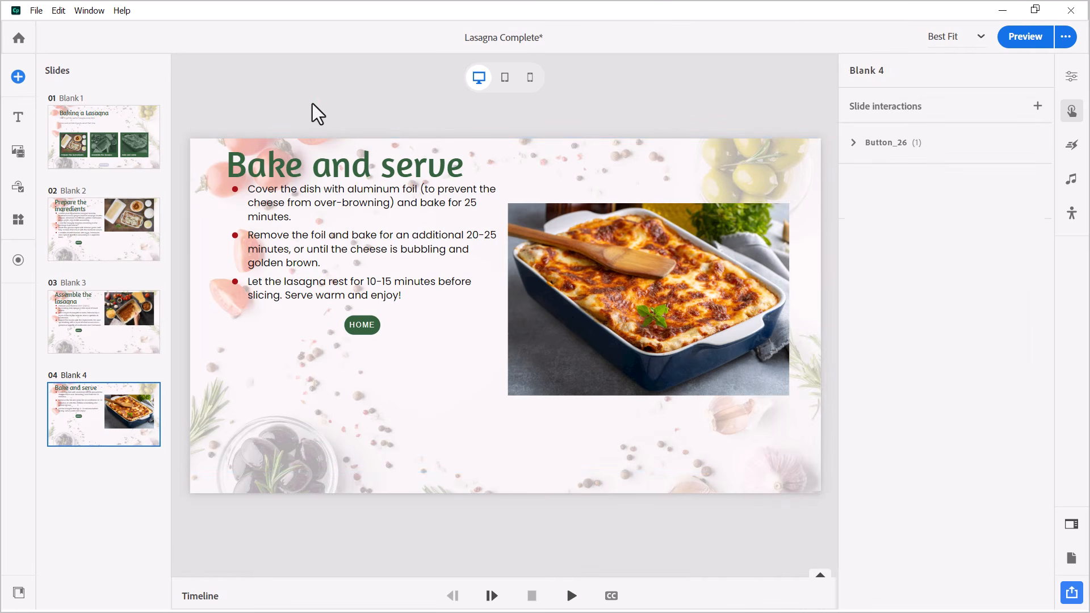
# - Return to slide Blank 1, start a new user variable in the project's Variables, name it _lesson01Visited and copy that name
pyautogui.click(130, 129)
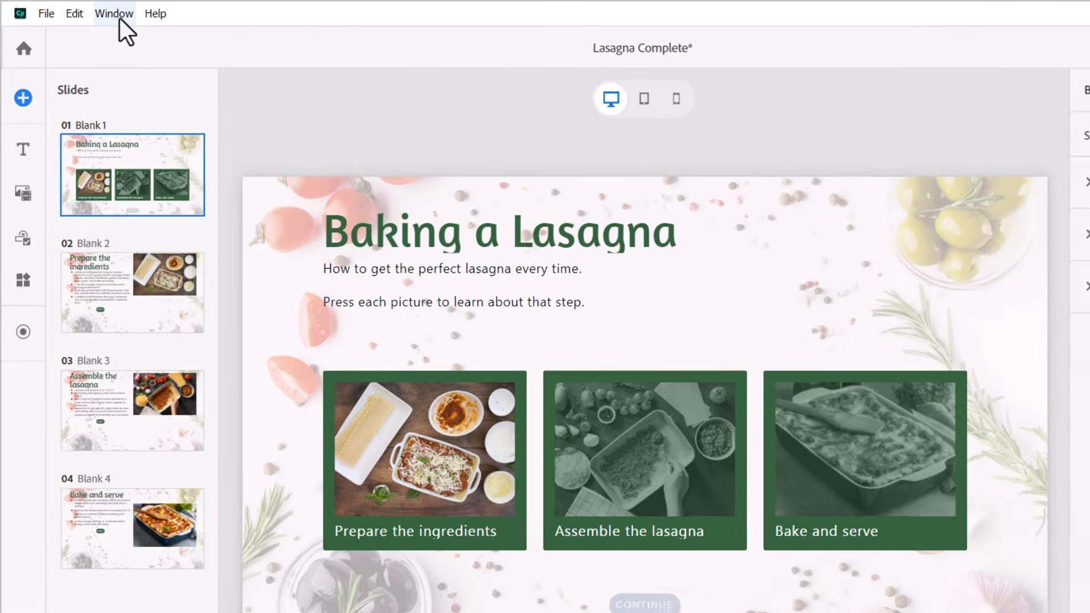
pyautogui.click(91, 12)
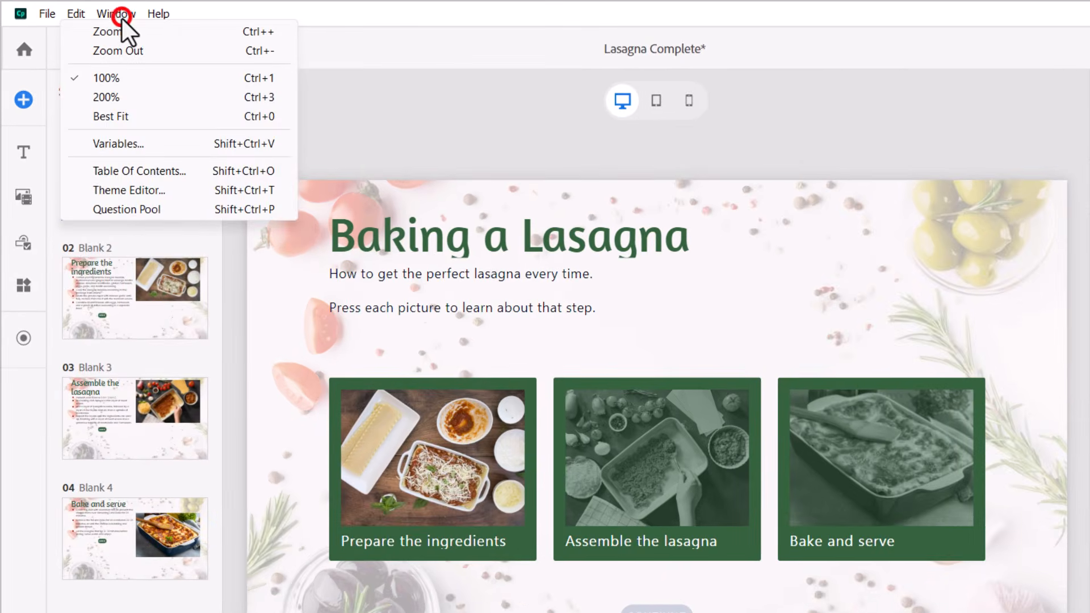
pyautogui.click(141, 143)
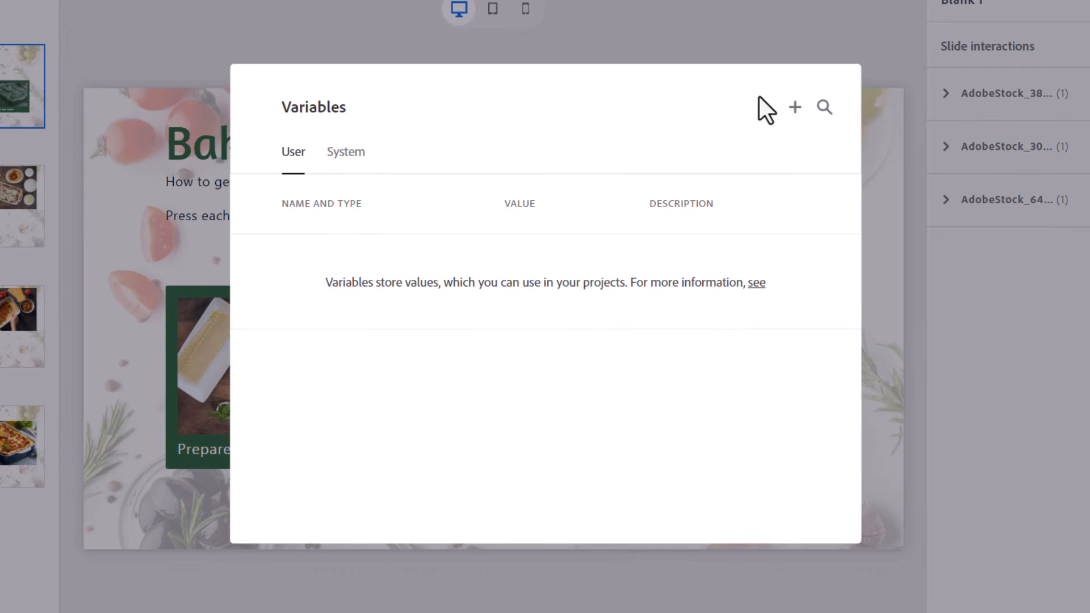
pyautogui.click(795, 108)
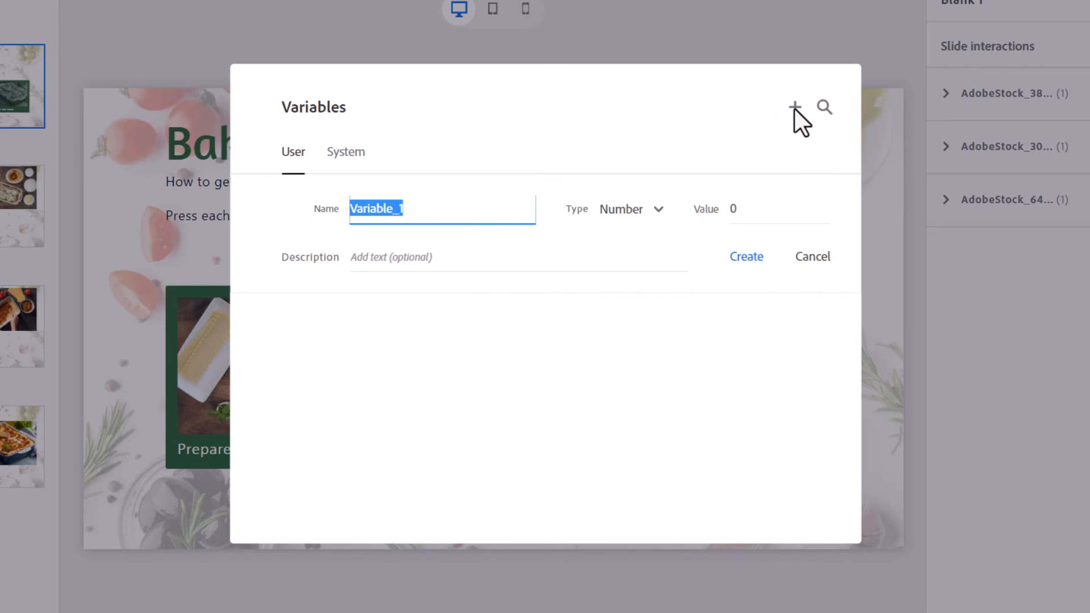
pyautogui.press('BackSpace')
pyautogui.write('_')
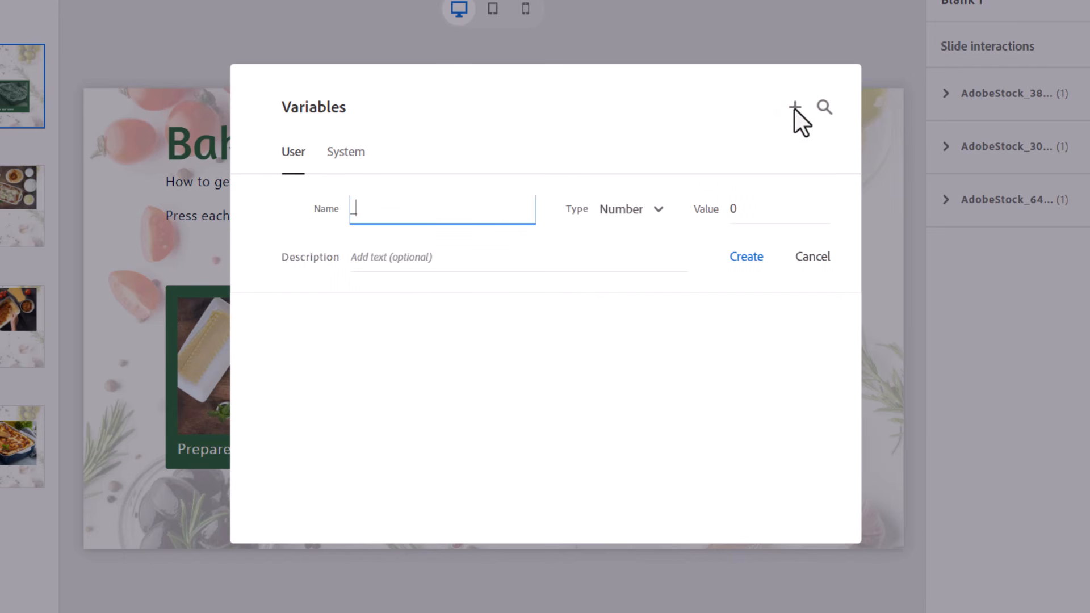
pyautogui.write('lesson01Visited')
pyautogui.hotkey('ctrl', 'a')
pyautogui.hotkey('ctrl', 'c')
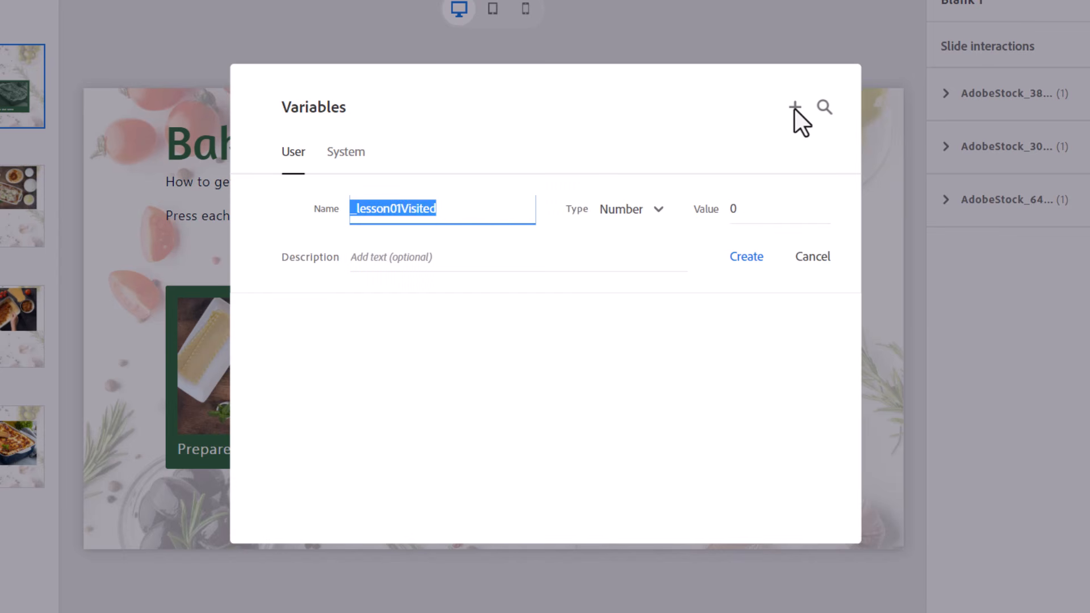
# - Set the _lesson01Visited variable's type to True/False and its value to False, and create it
pyautogui.click(653, 209)
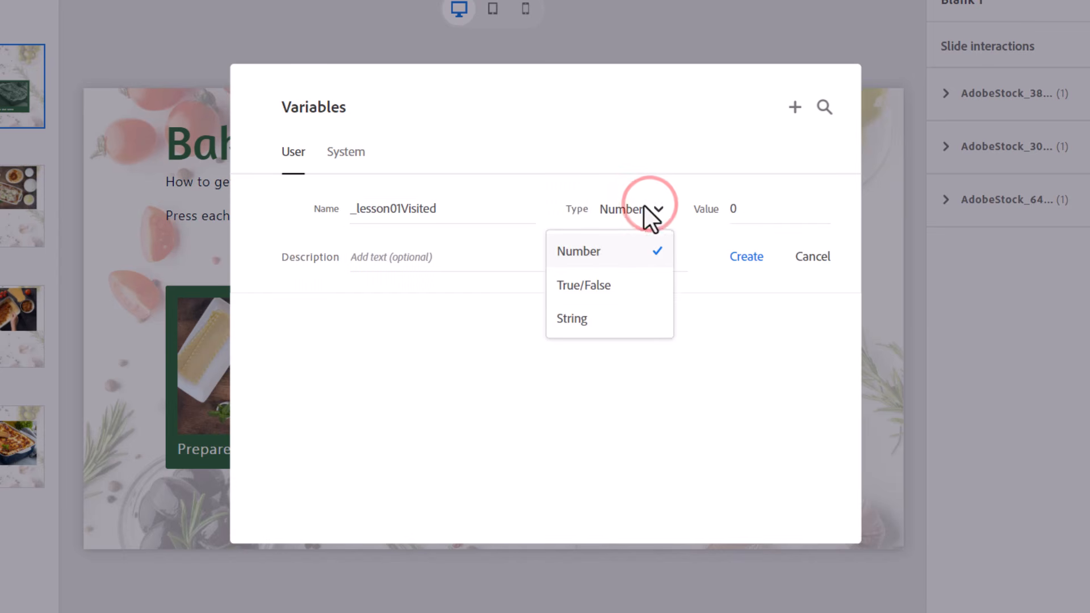
pyautogui.click(591, 290)
pyautogui.click(759, 211)
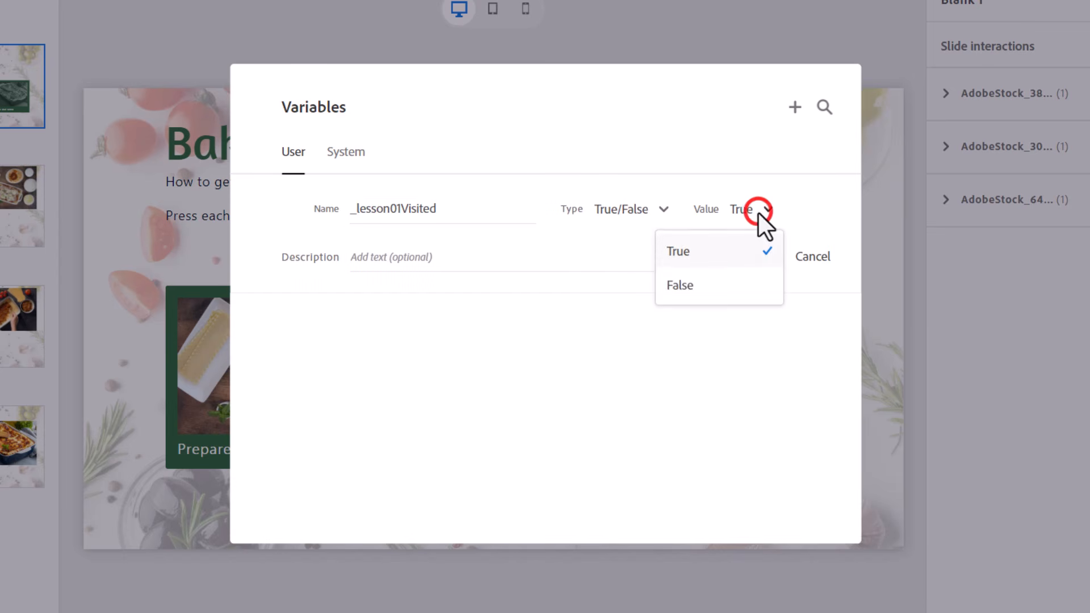
pyautogui.click(713, 285)
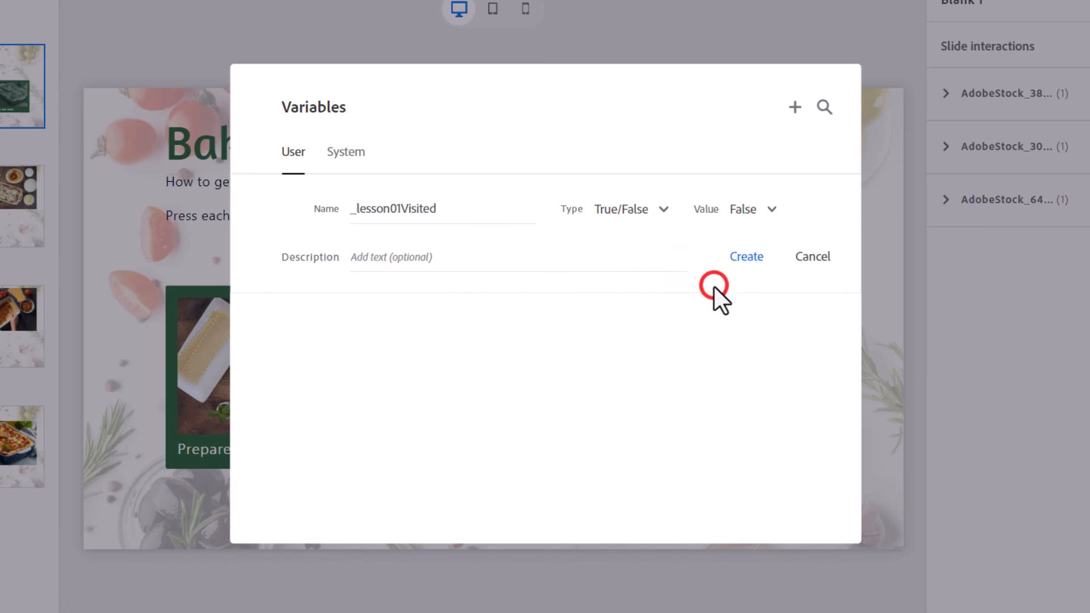
pyautogui.click(759, 255)
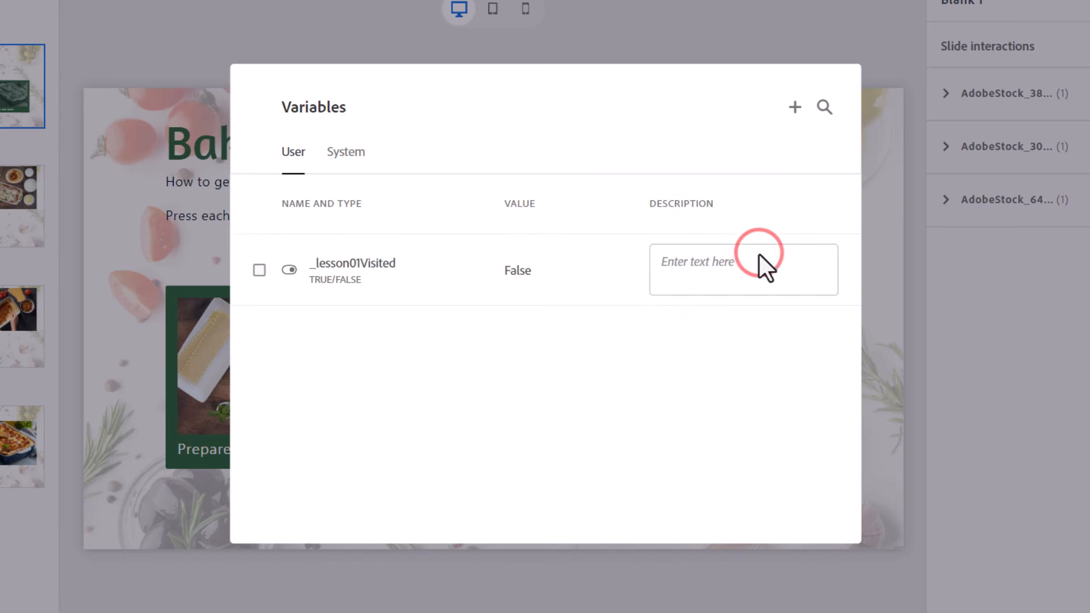
# - Create a second user variable named _lesson02Visited with type True/False and value False
pyautogui.click(801, 108)
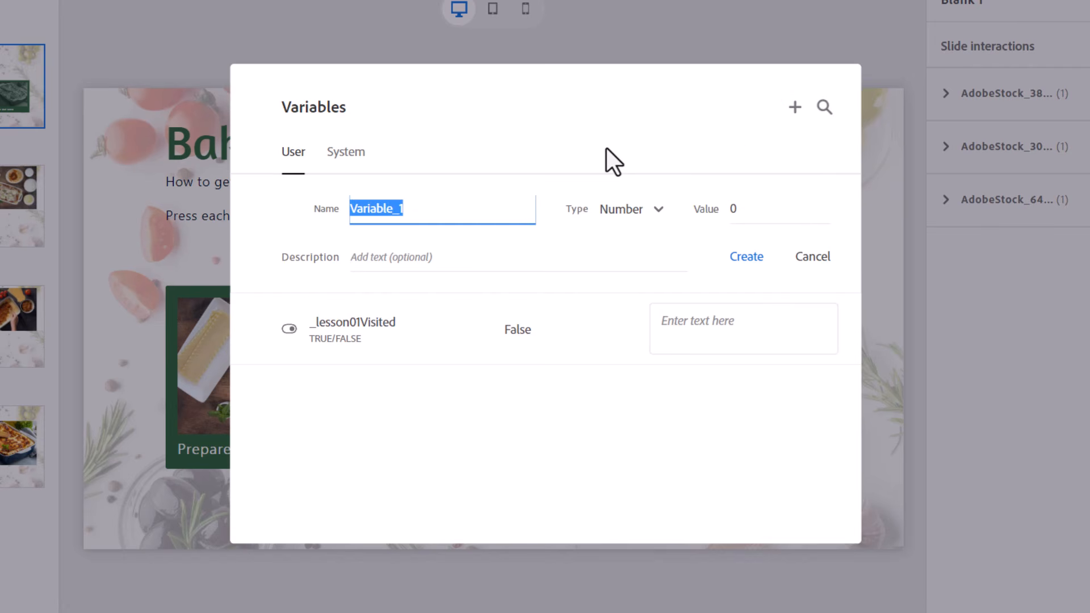
pyautogui.hotkey('ctrl', 'v')
pyautogui.click(397, 209)
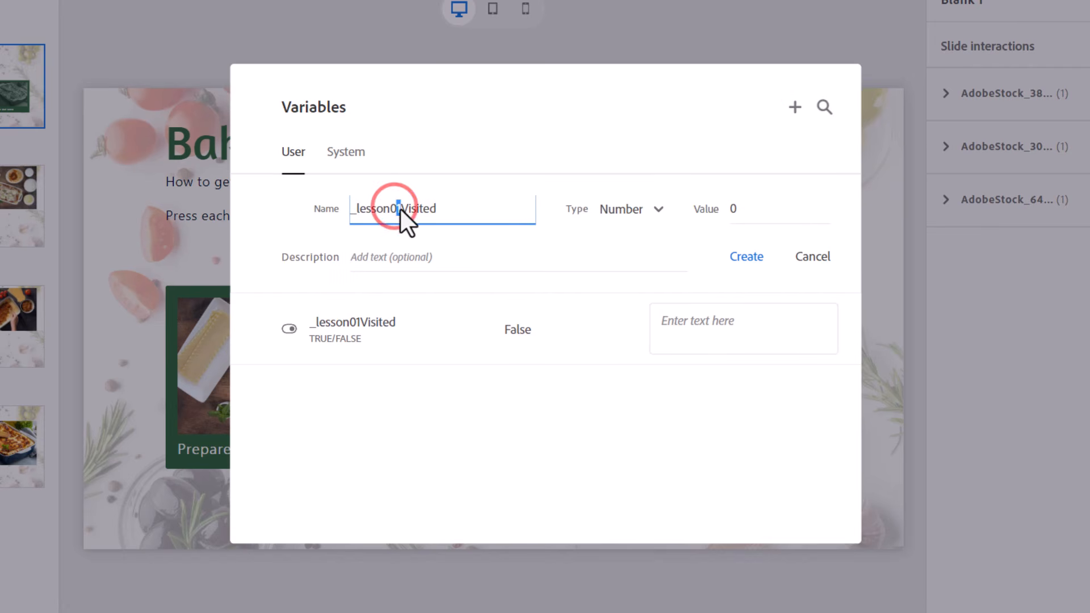
pyautogui.press('BackSpace')
pyautogui.write('2')
pyautogui.click(642, 215)
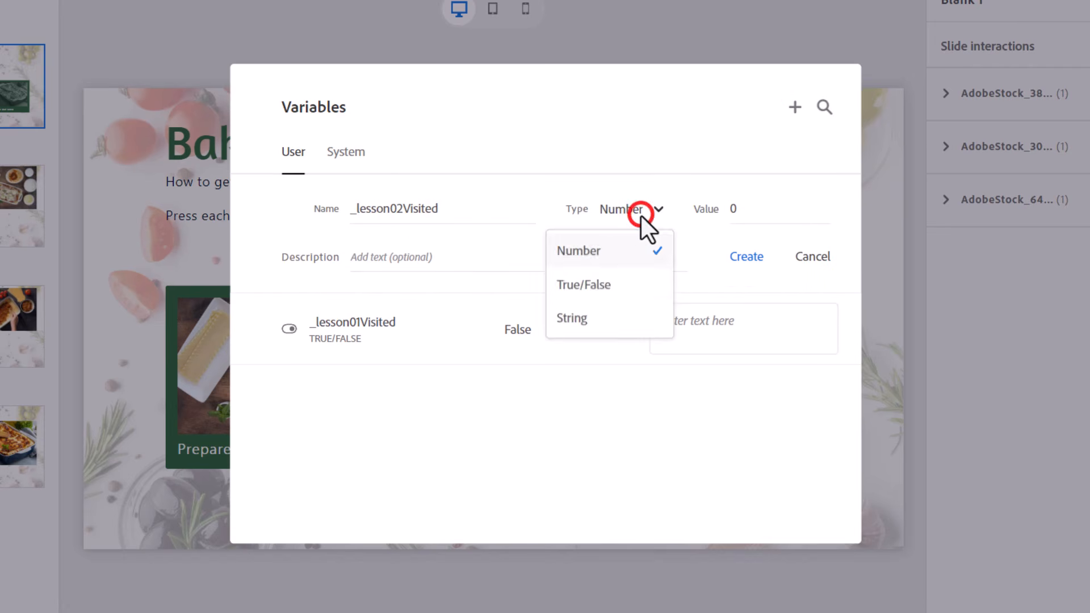
pyautogui.click(616, 283)
pyautogui.click(761, 209)
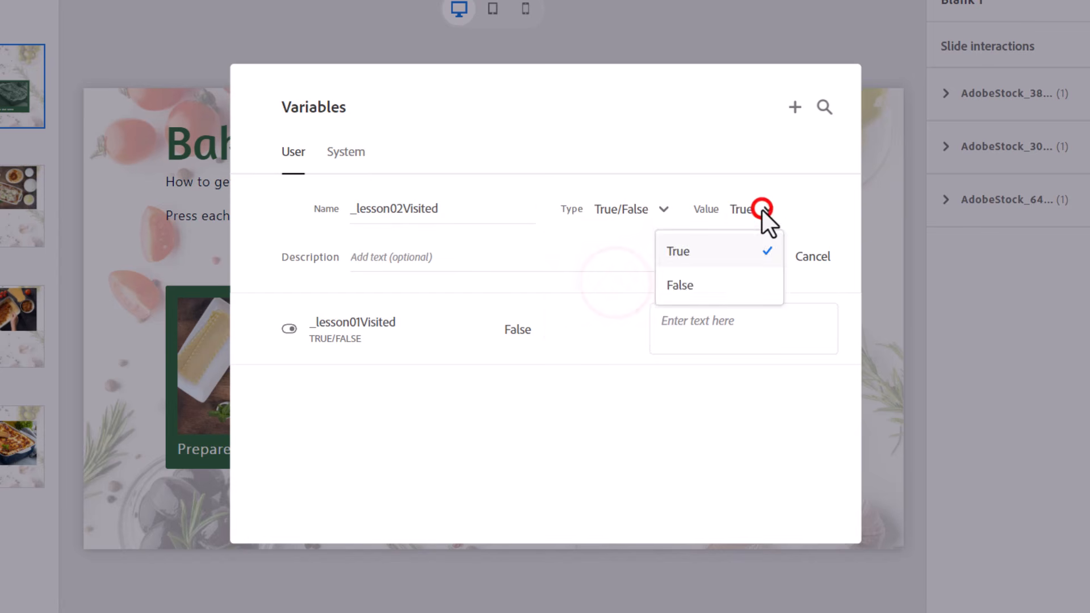
pyautogui.click(726, 288)
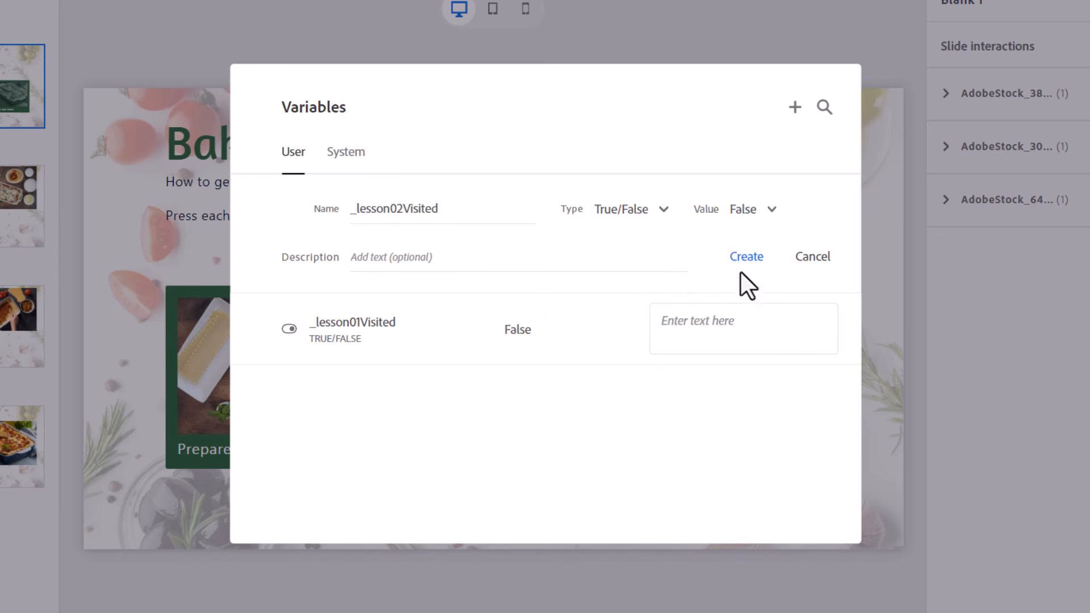
pyautogui.click(745, 255)
# - Create a third user variable named _lesson03Visited with type True/False and value False, and close the Variables window
pyautogui.click(794, 105)
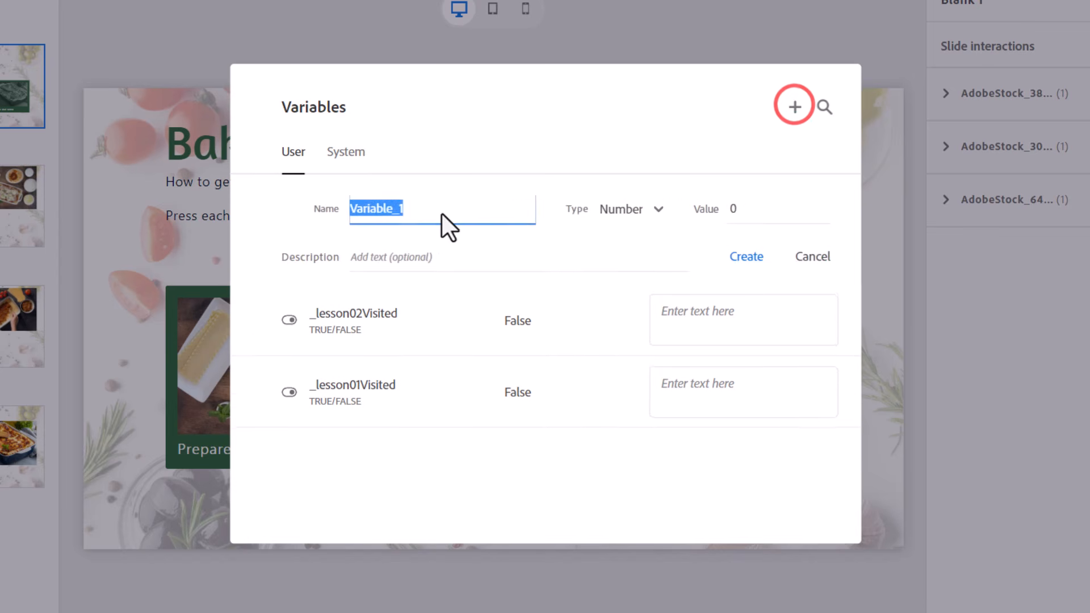
pyautogui.hotkey('ctrl', 'v')
pyautogui.click(397, 209)
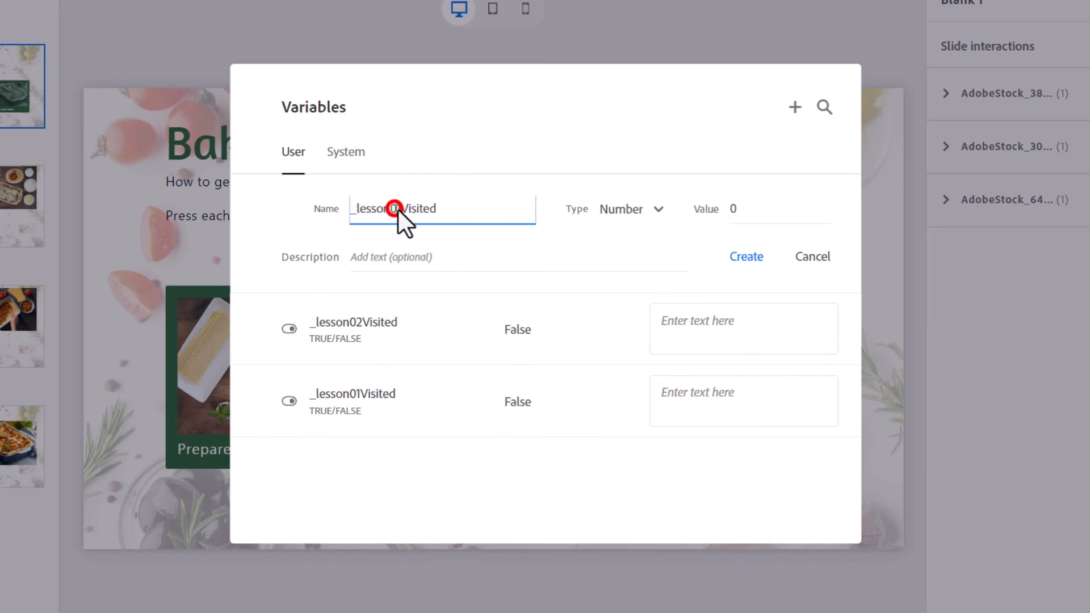
pyautogui.press('BackSpace')
pyautogui.write('3')
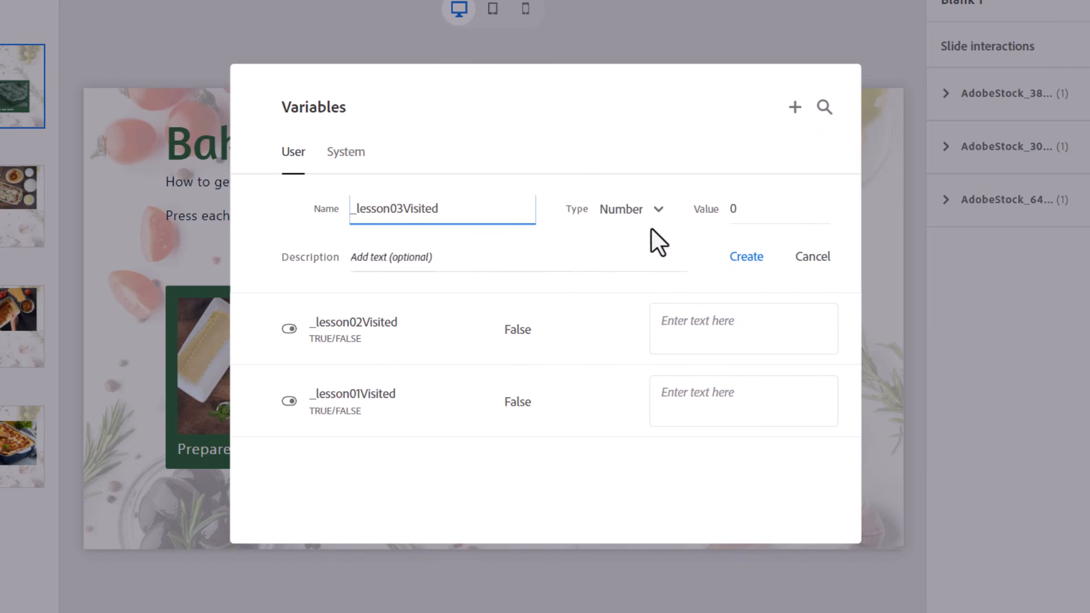
pyautogui.click(654, 210)
pyautogui.click(623, 291)
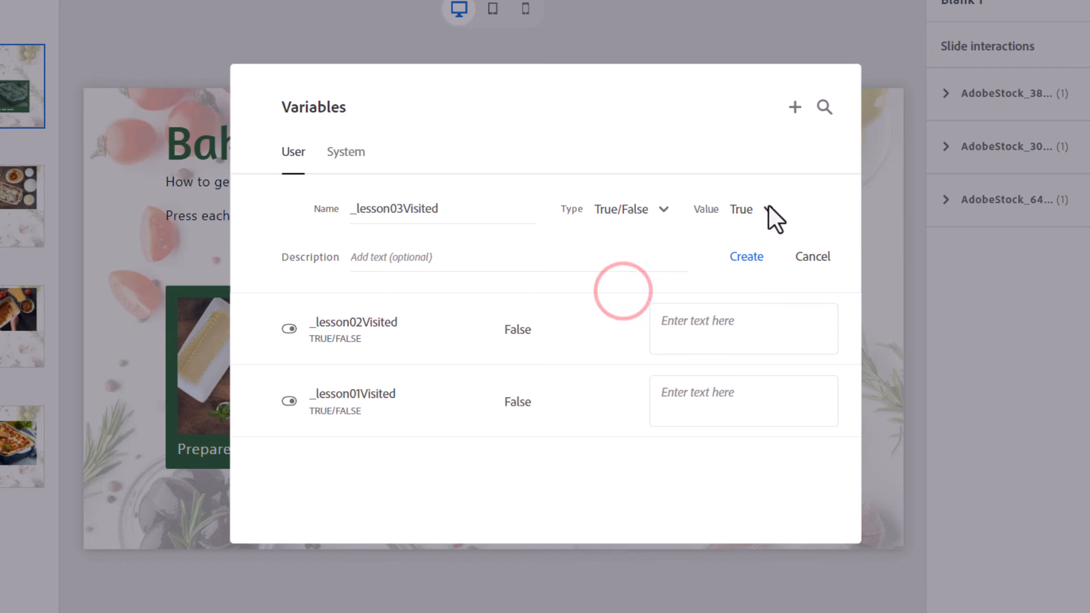
pyautogui.click(769, 209)
pyautogui.click(751, 280)
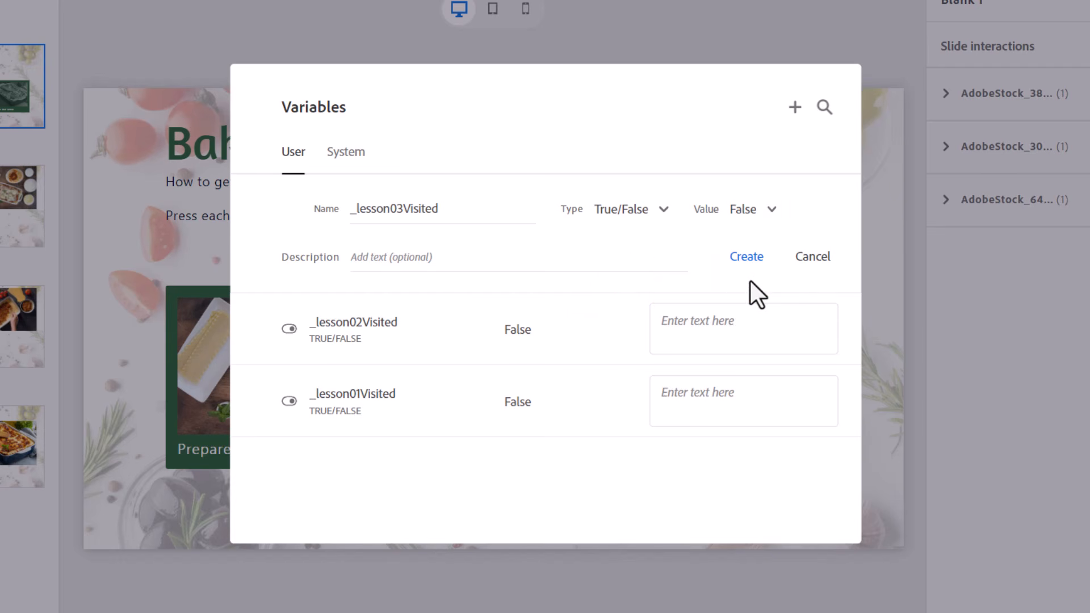
pyautogui.click(751, 260)
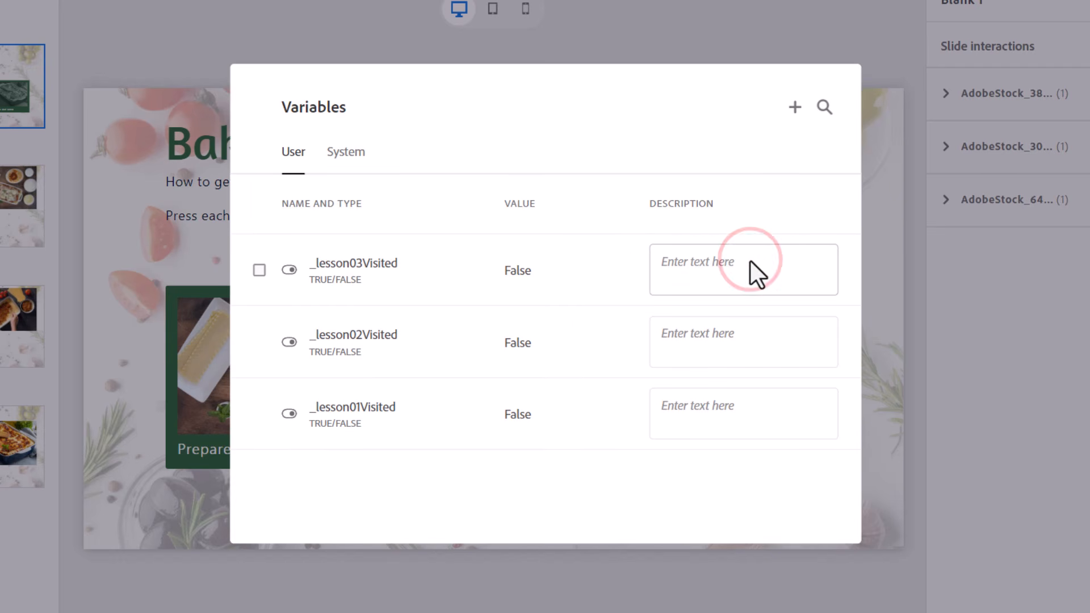
pyautogui.click(725, 26)
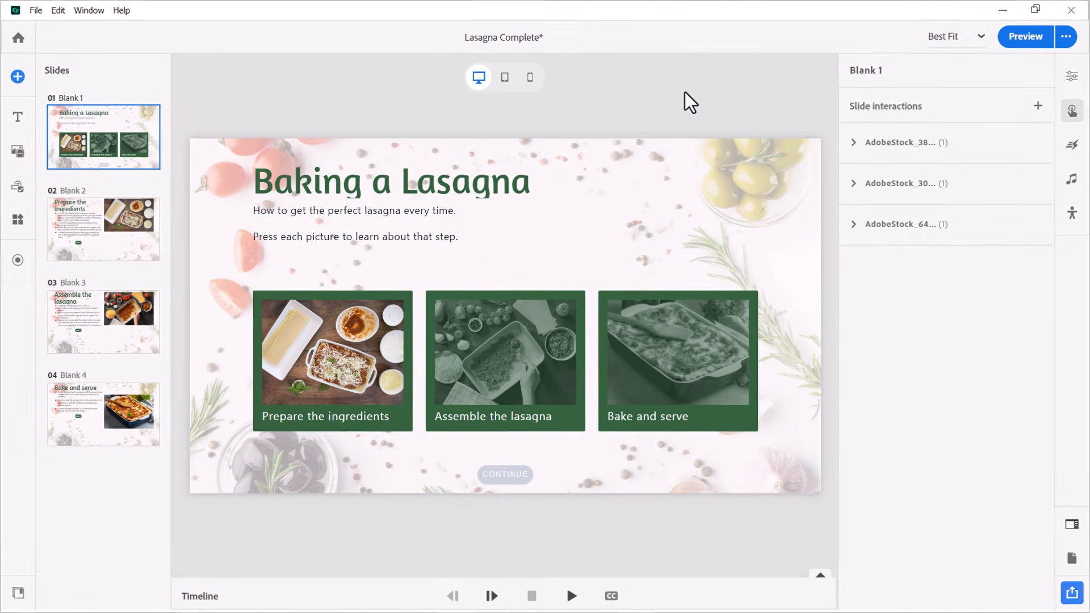
# - Start a new Assign variable action for the HOME button's Click/Tap interaction on the "Prepare the ingredients" slide
pyautogui.click(80, 234)
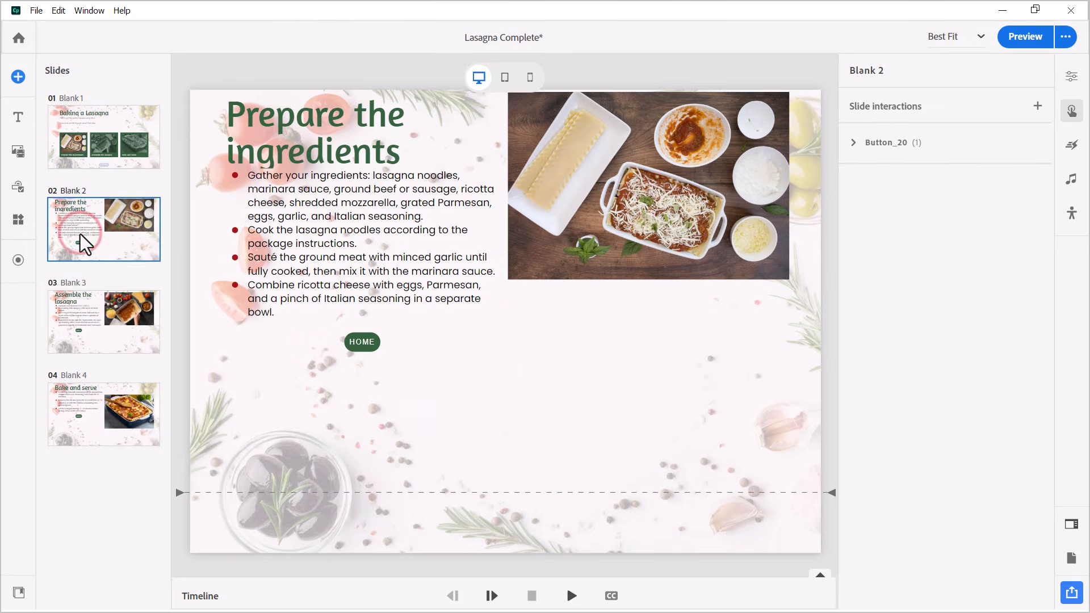
pyautogui.click(363, 343)
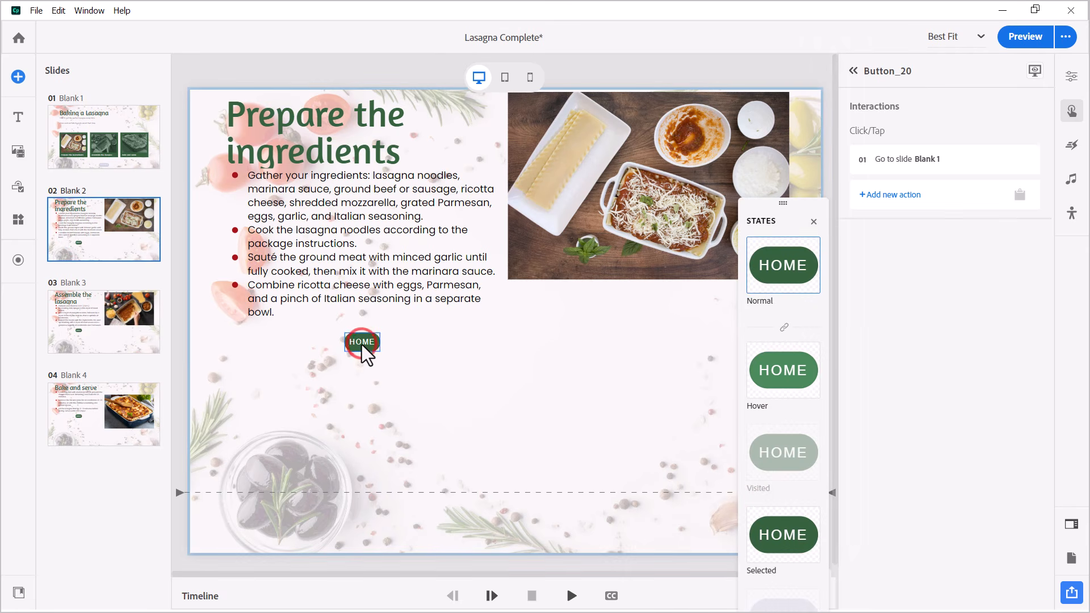
pyautogui.click(908, 194)
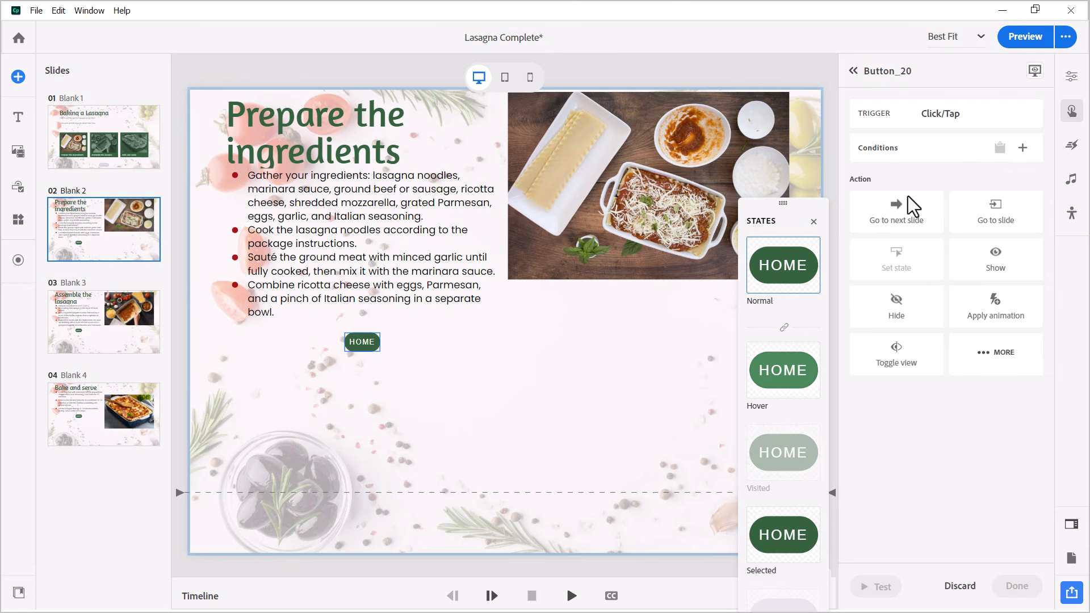
pyautogui.click(995, 354)
pyautogui.scroll(-5, 993, 304)
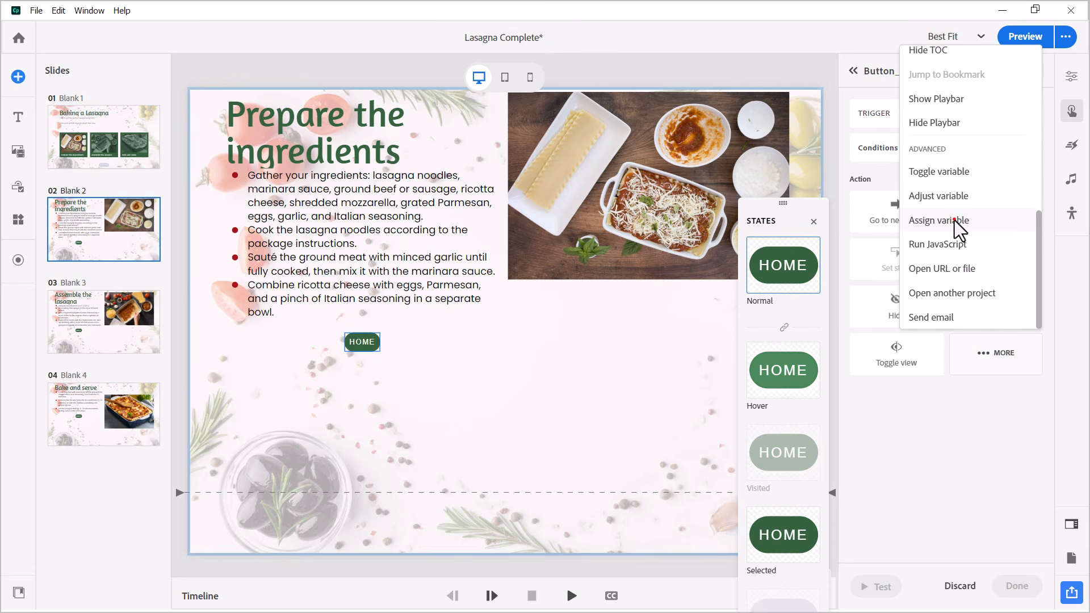
pyautogui.click(955, 220)
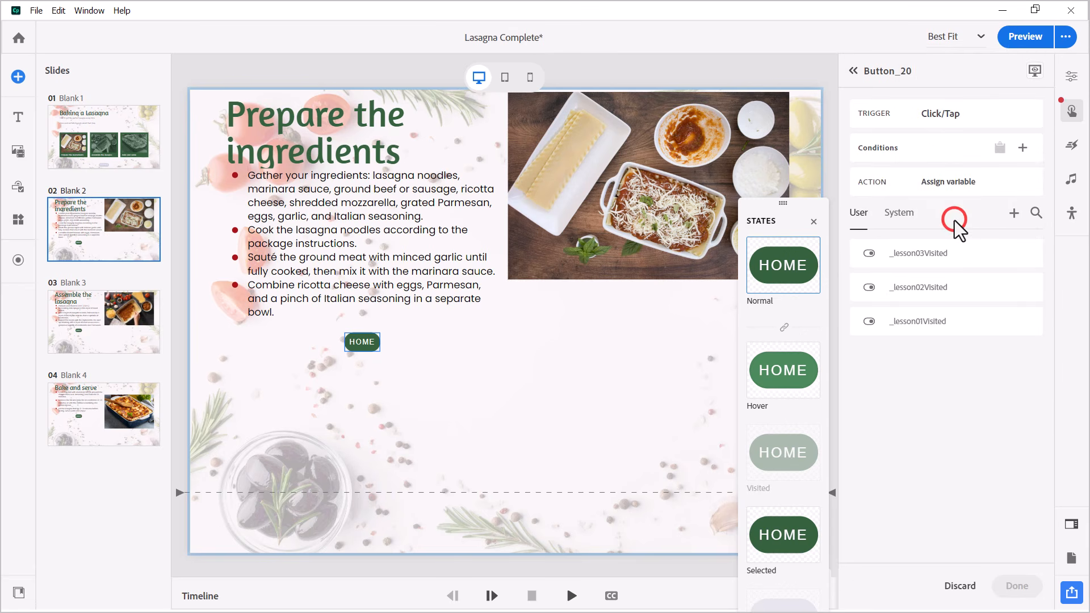
# - Assign the value True to _lesson01Visited, save the action and move it above the Go to slide Blank 1 action
pyautogui.click(922, 324)
pyautogui.click(903, 281)
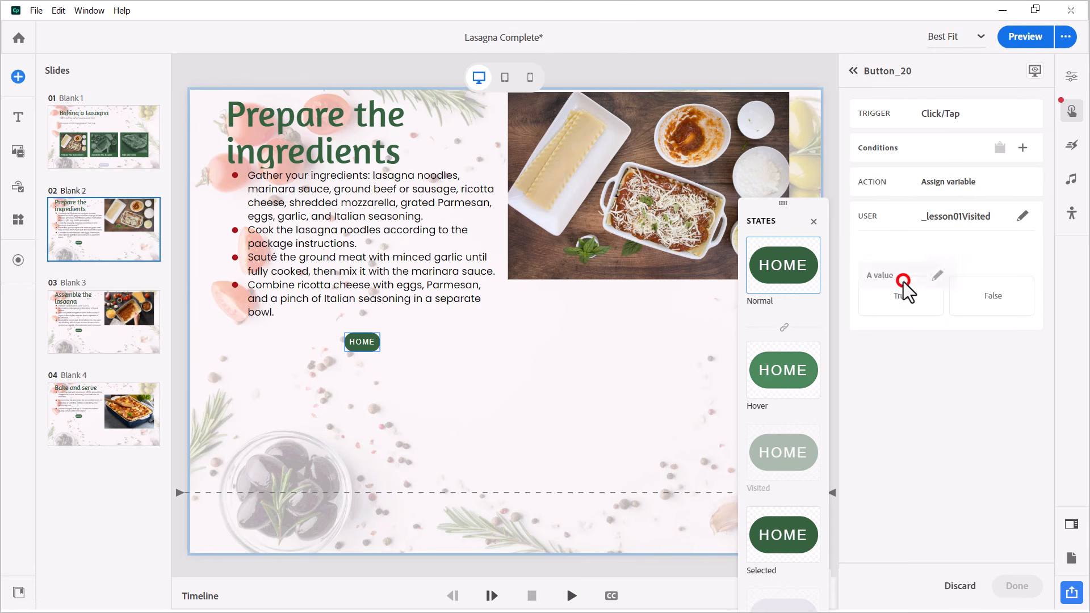
pyautogui.click(904, 301)
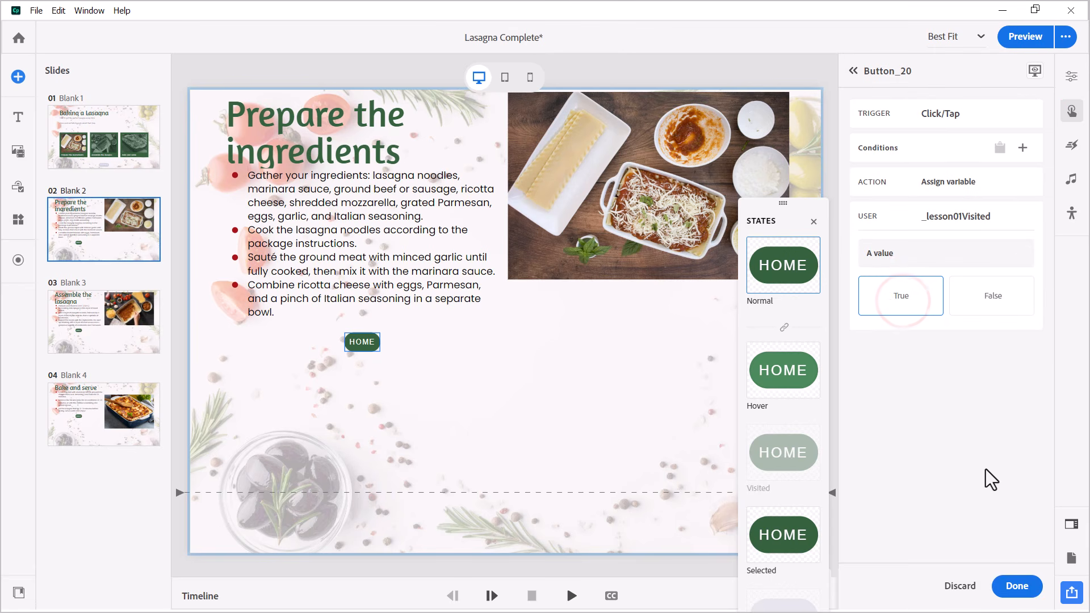
pyautogui.click(1017, 587)
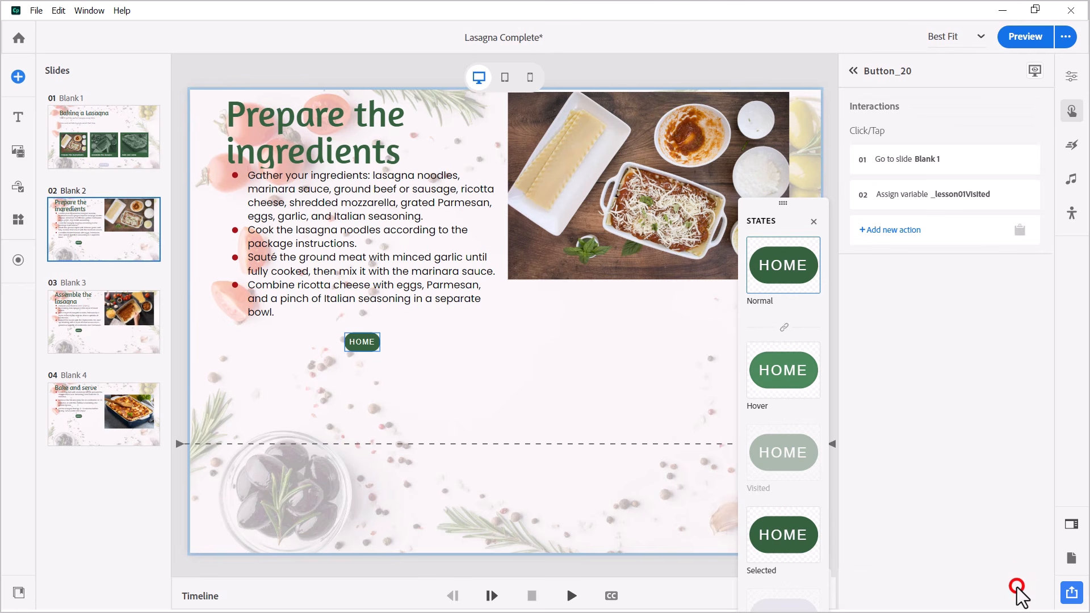
pyautogui.click(899, 206)
pyautogui.click(881, 130)
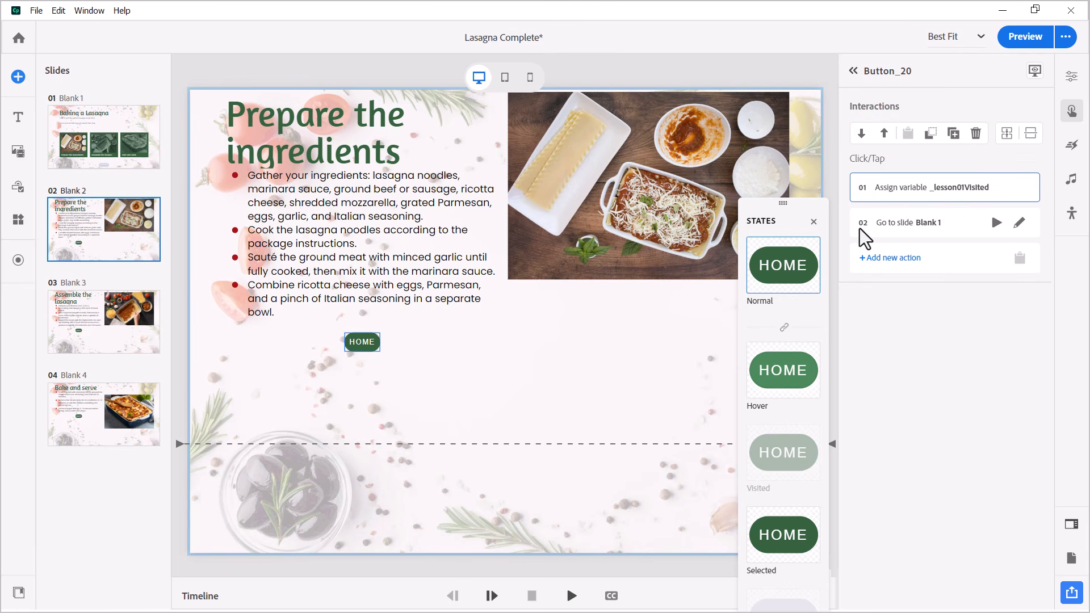
# - Start a new Assign variable action for the HOME button's Click/Tap interaction on the "Assemble the lasagna" slide
pyautogui.click(100, 319)
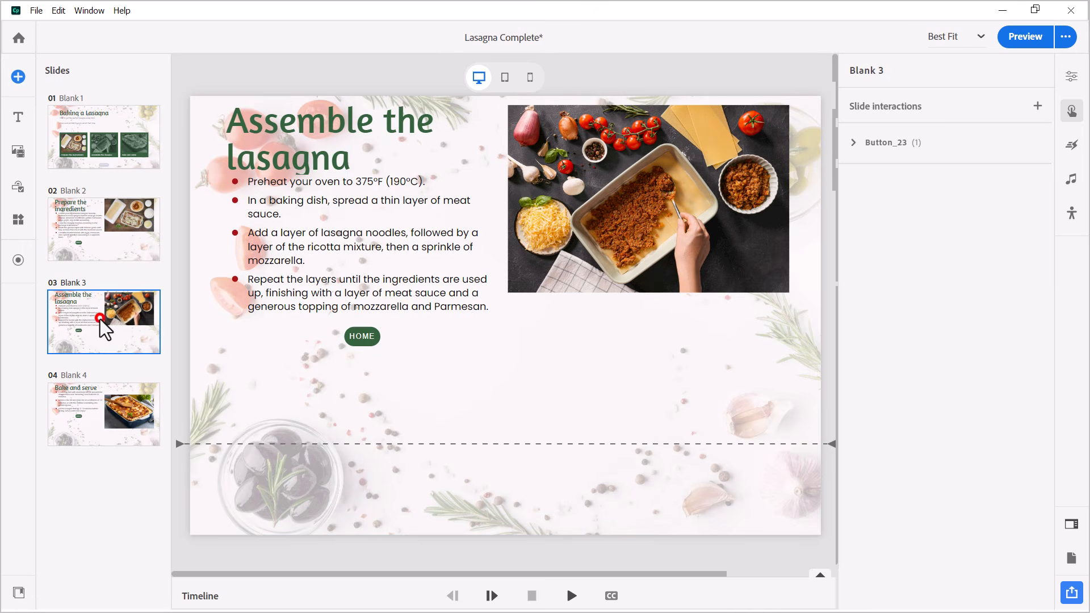
pyautogui.click(366, 335)
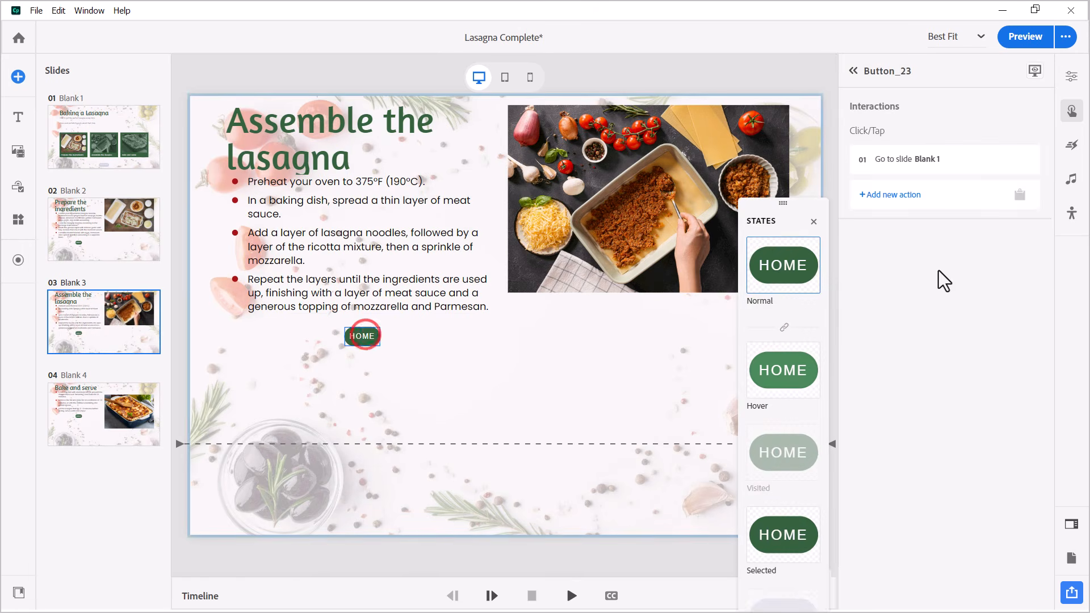
pyautogui.click(904, 196)
pyautogui.click(993, 355)
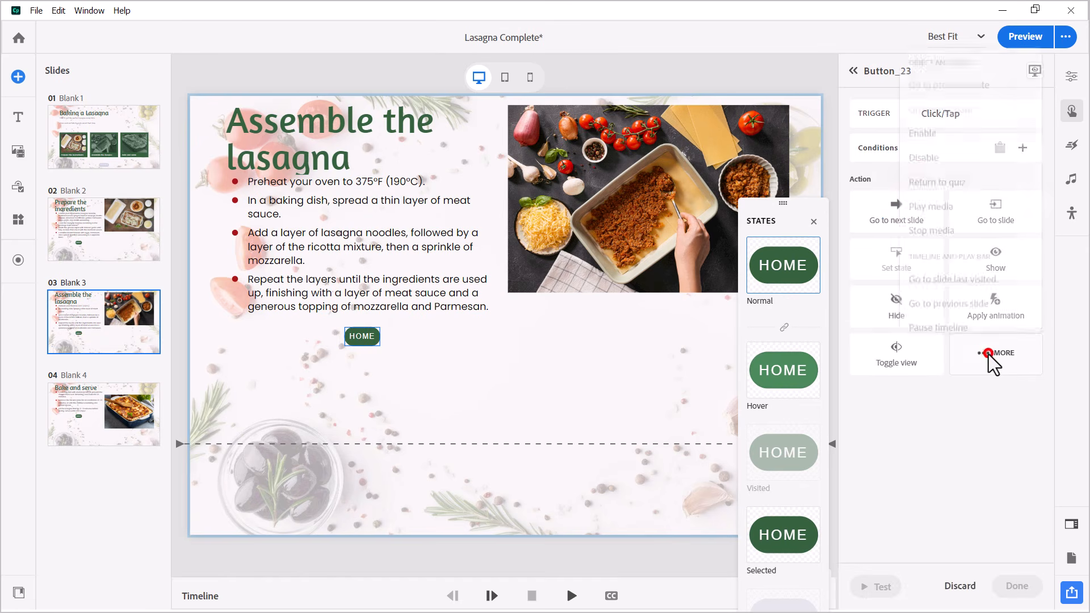
pyautogui.scroll(-5, 992, 298)
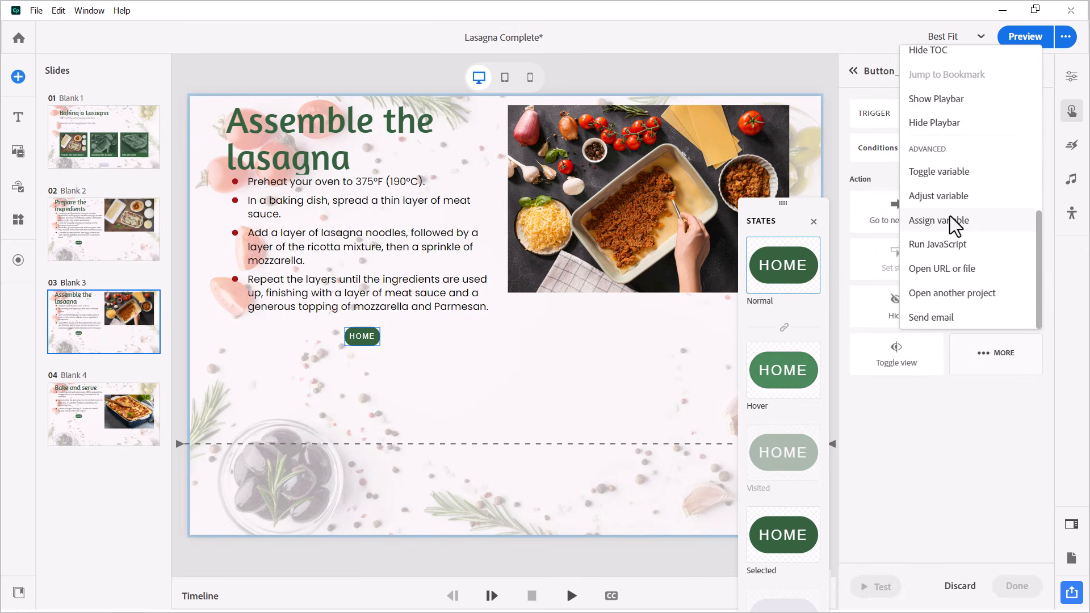
pyautogui.click(949, 220)
# - Assign the value True to _lesson02Visited, save the action and move it above the Go to slide Blank 1 action
pyautogui.click(948, 283)
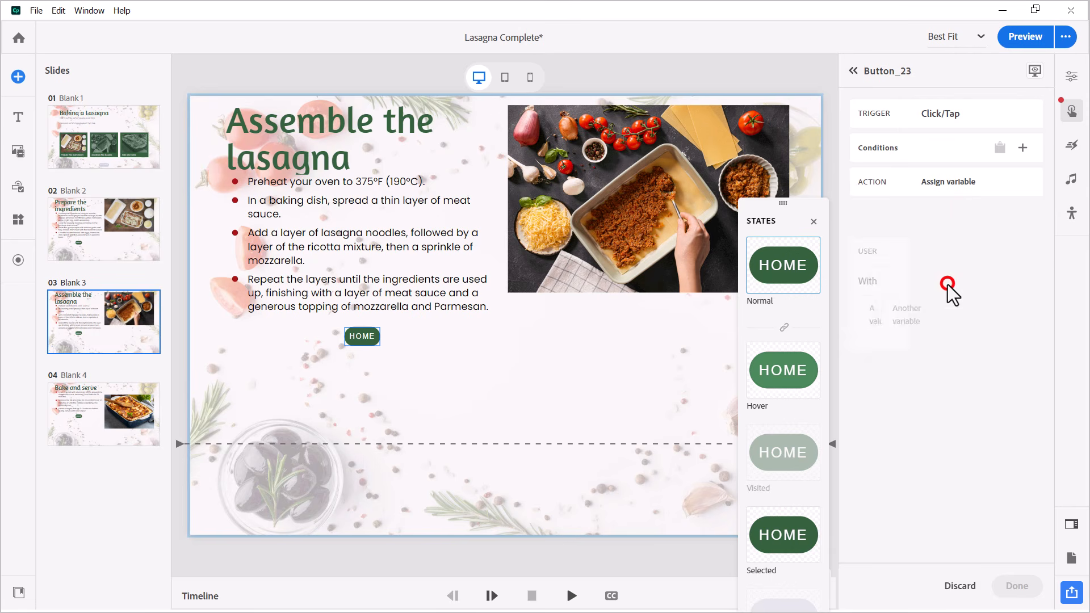
pyautogui.click(911, 280)
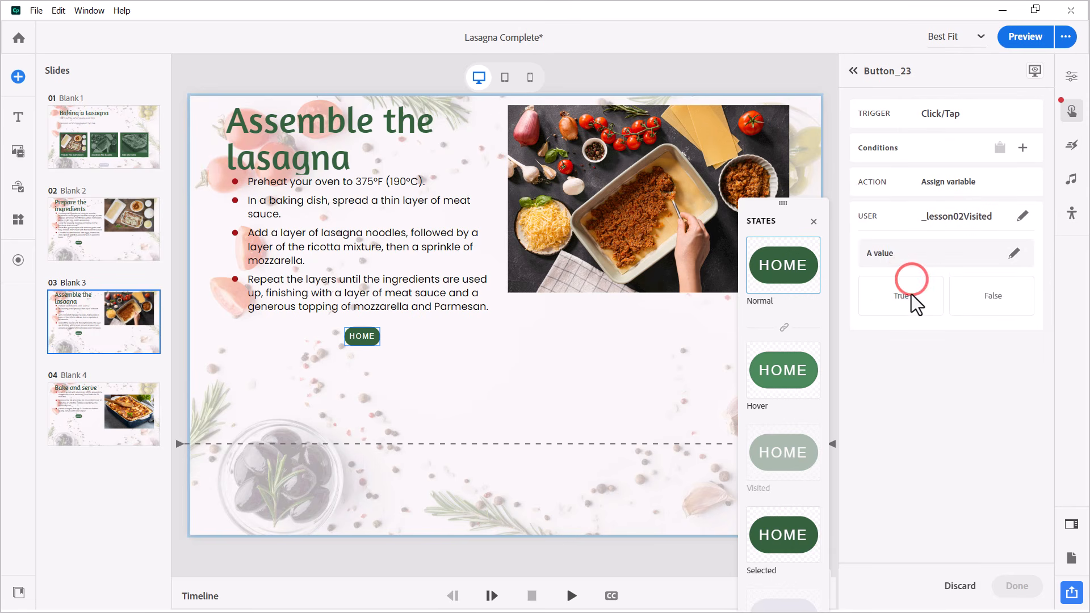
pyautogui.click(915, 301)
pyautogui.click(1034, 586)
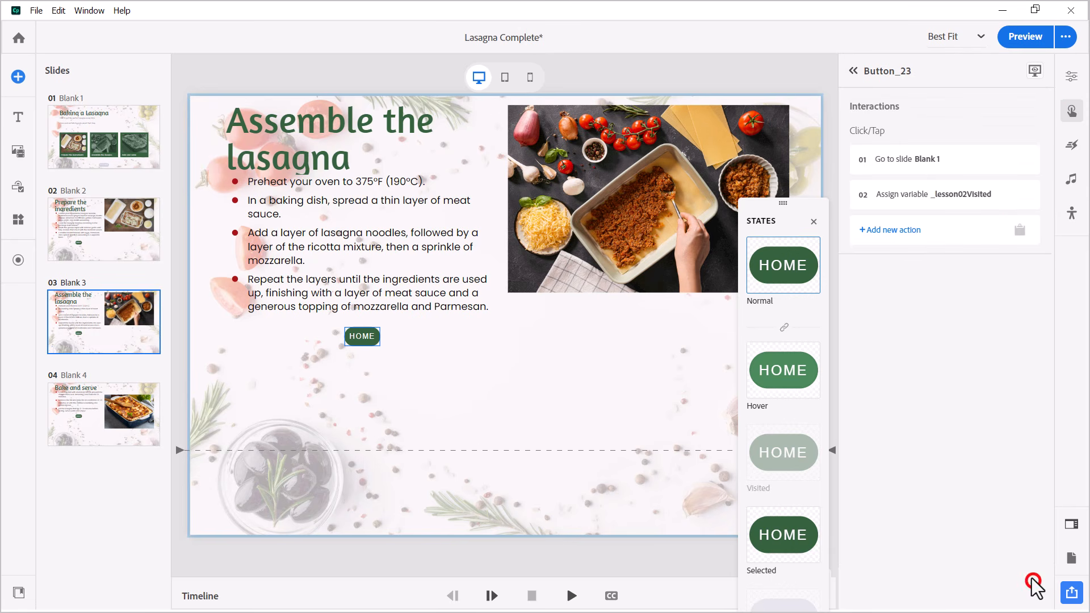
pyautogui.click(922, 203)
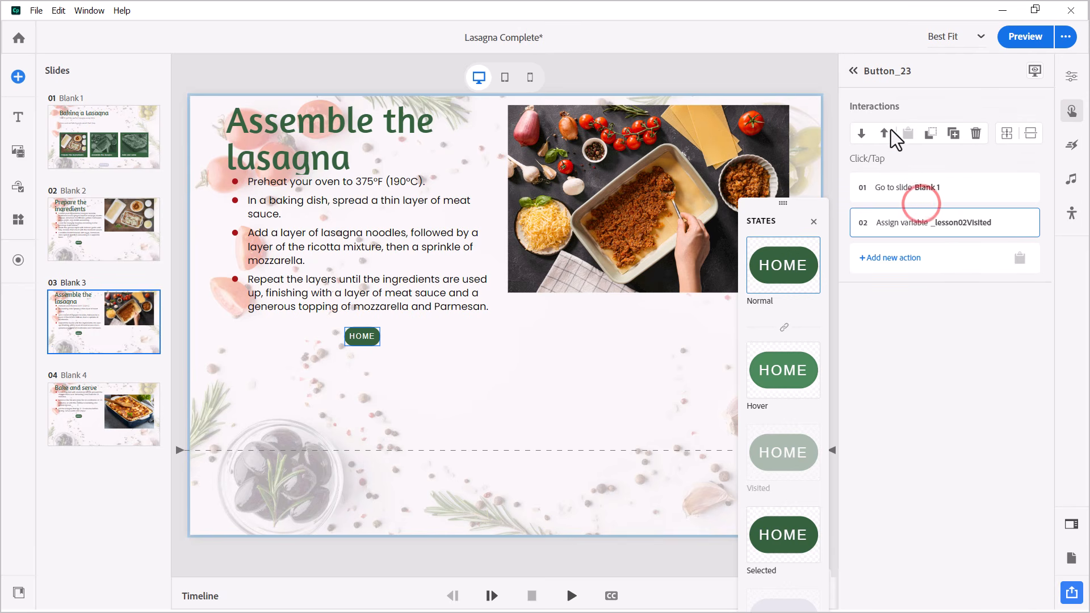
pyautogui.click(885, 133)
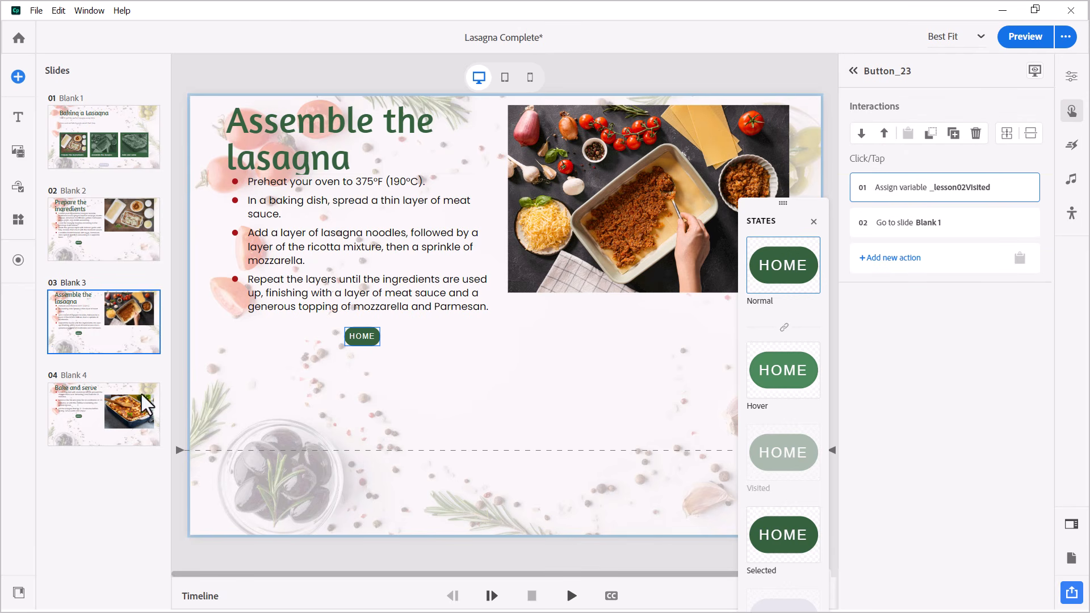
# - Start a new Assign variable action for the HOME button's Click/Tap interaction on the "Bake and serve" slide
pyautogui.click(96, 415)
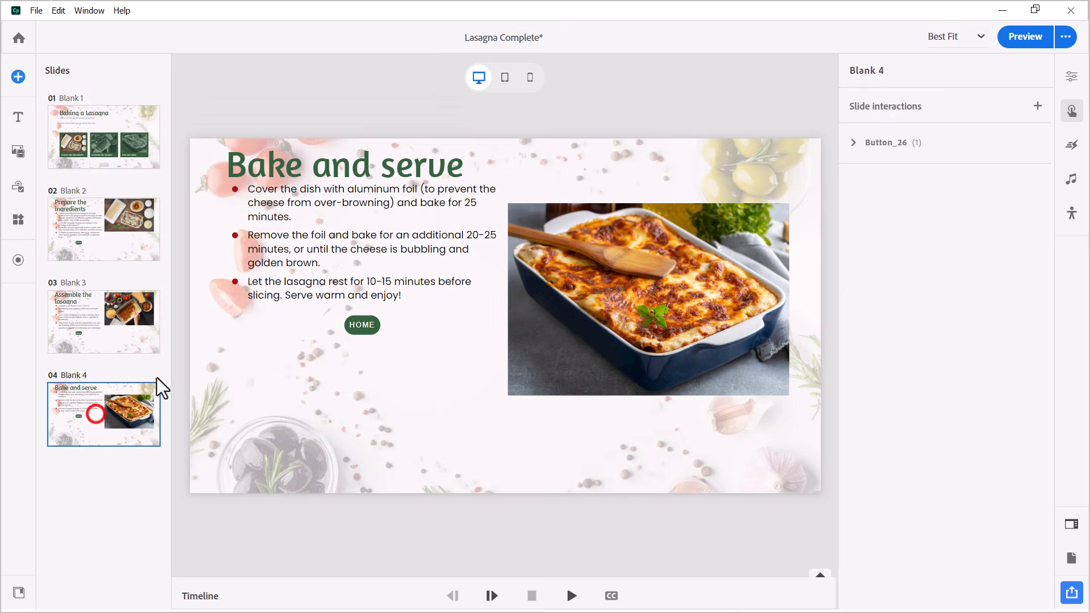
pyautogui.click(367, 323)
pyautogui.click(900, 196)
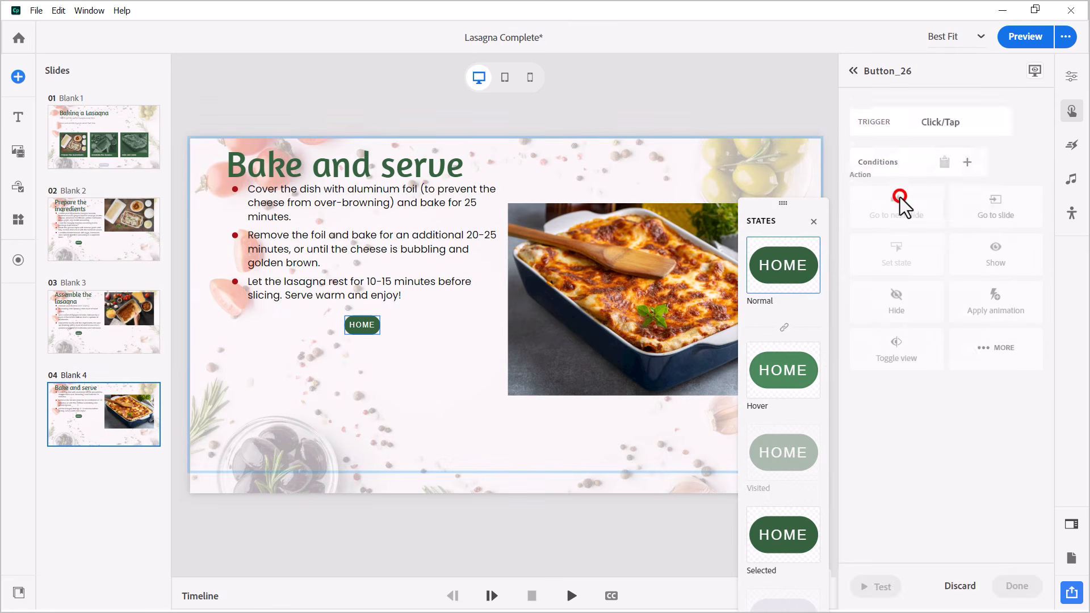
pyautogui.click(997, 357)
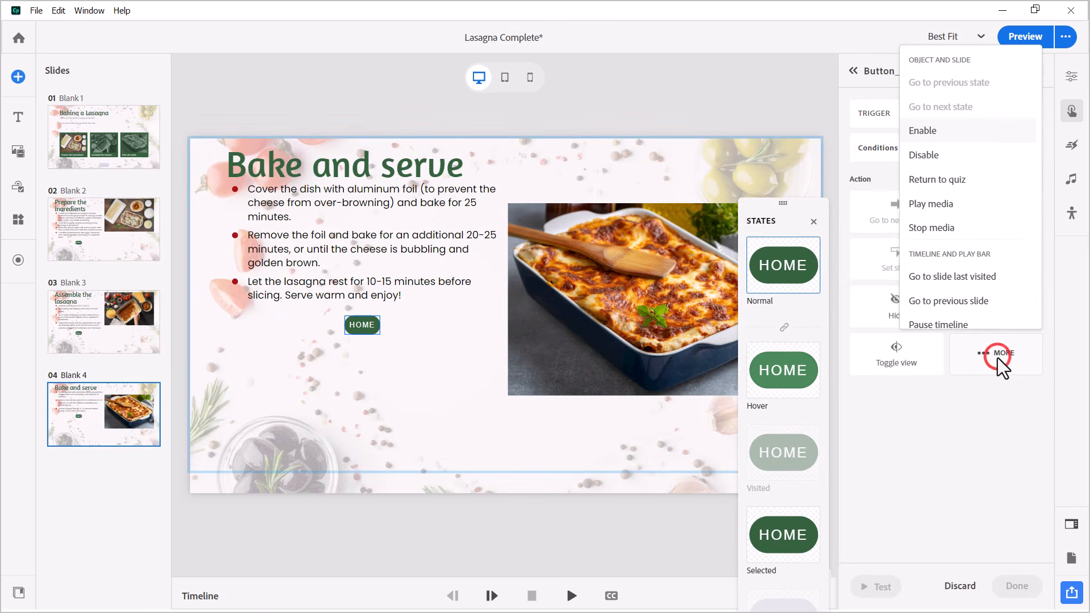
pyautogui.scroll(-6, 997, 293)
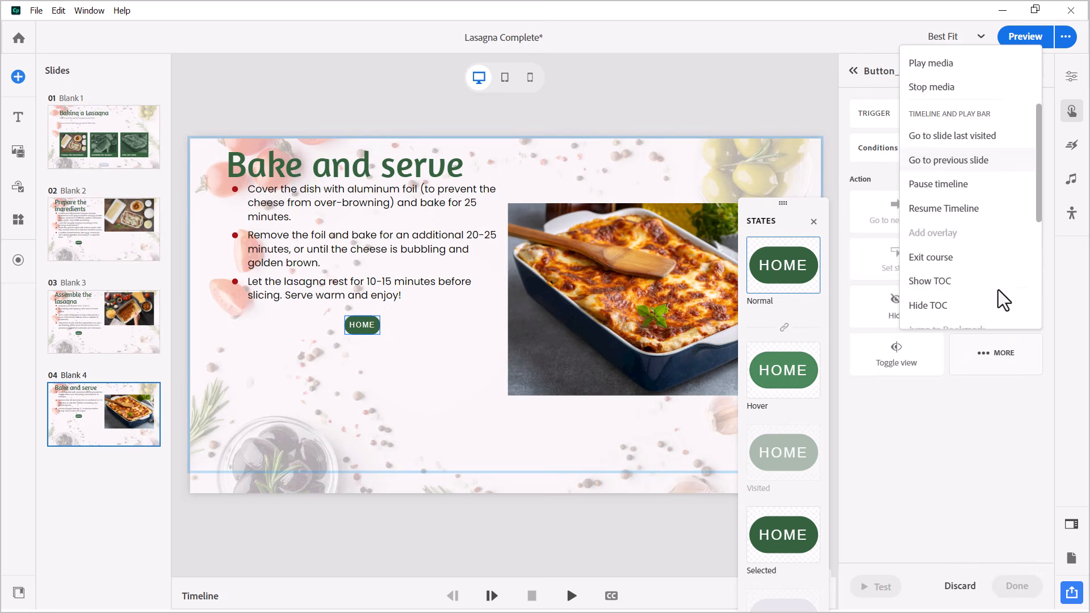
pyautogui.click(964, 227)
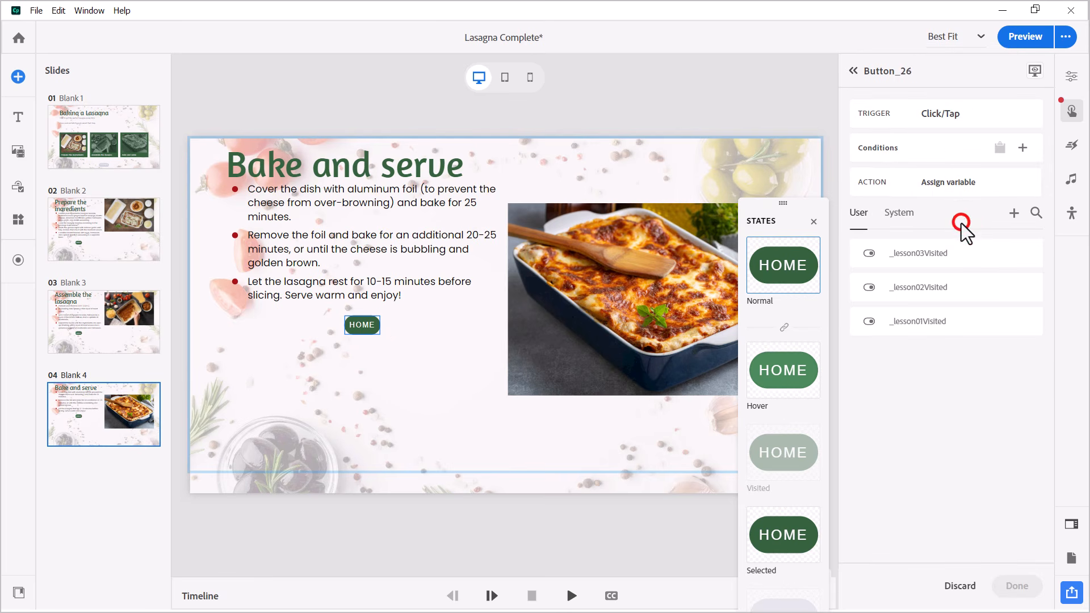
# - Assign the value True to _lesson03Visited, save the action and move it above the Go to slide Blank 1 action
pyautogui.click(928, 260)
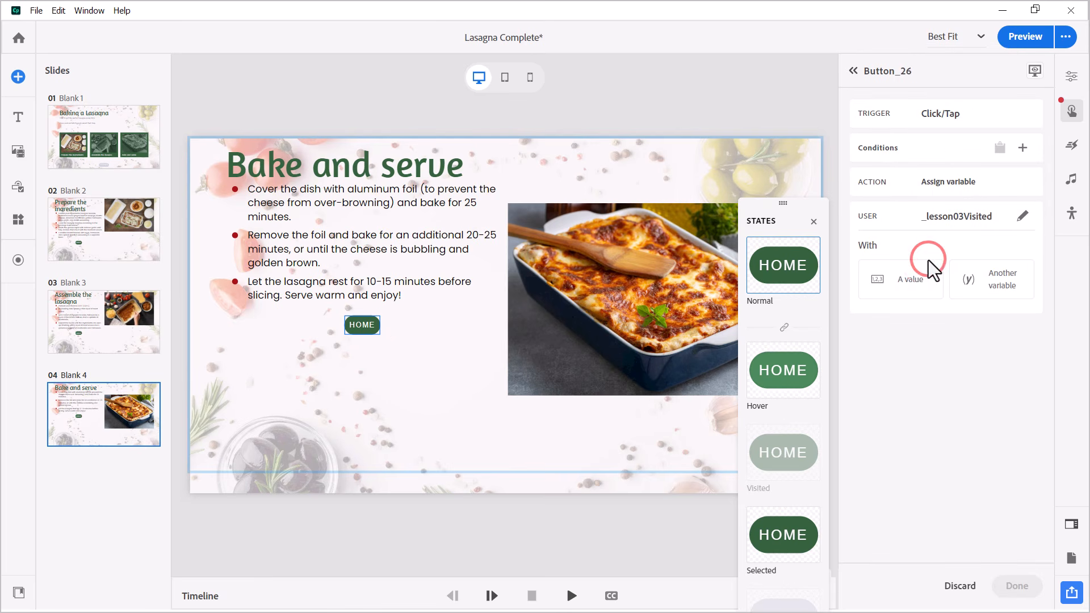
pyautogui.click(914, 279)
pyautogui.click(925, 299)
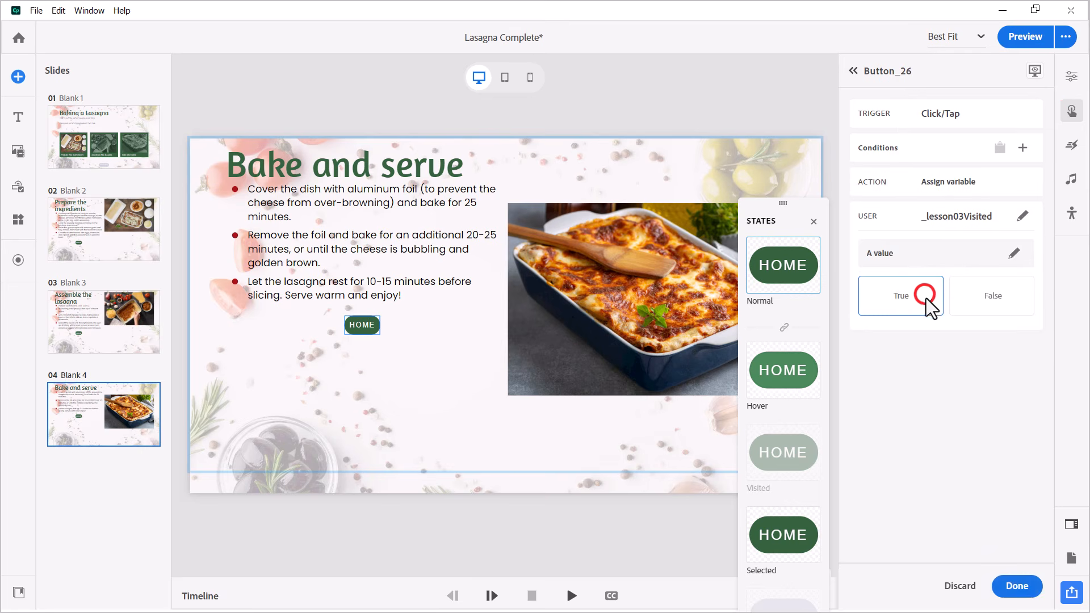
pyautogui.click(1014, 585)
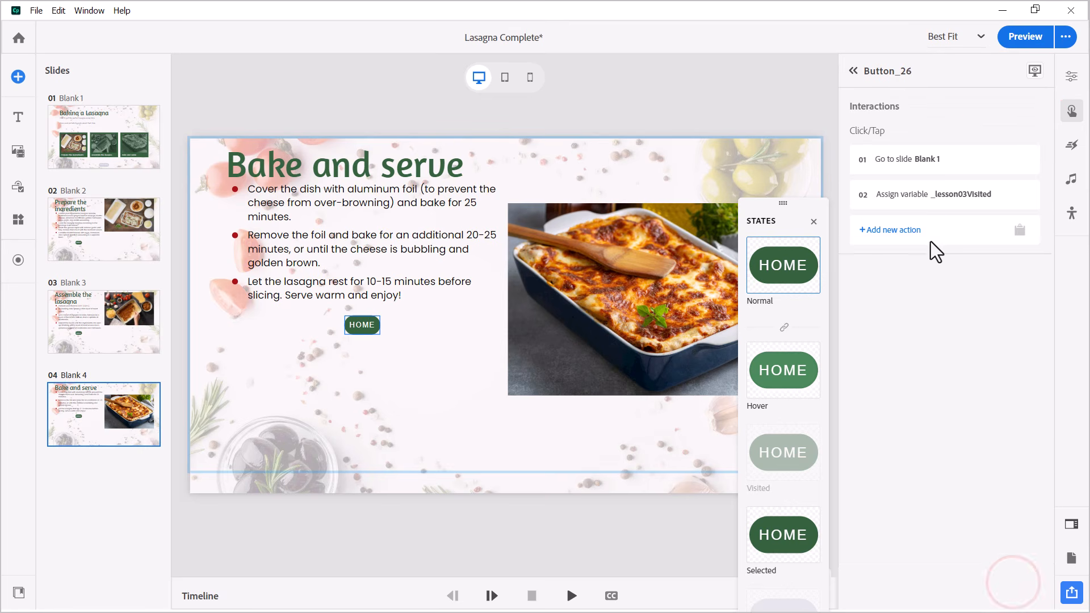
pyautogui.click(926, 199)
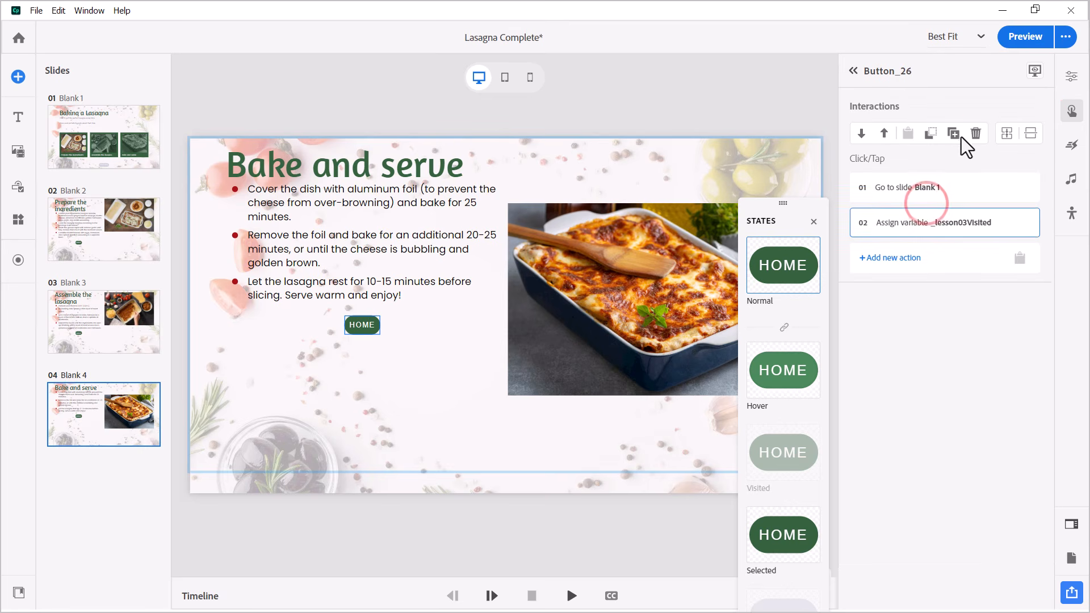
pyautogui.click(884, 134)
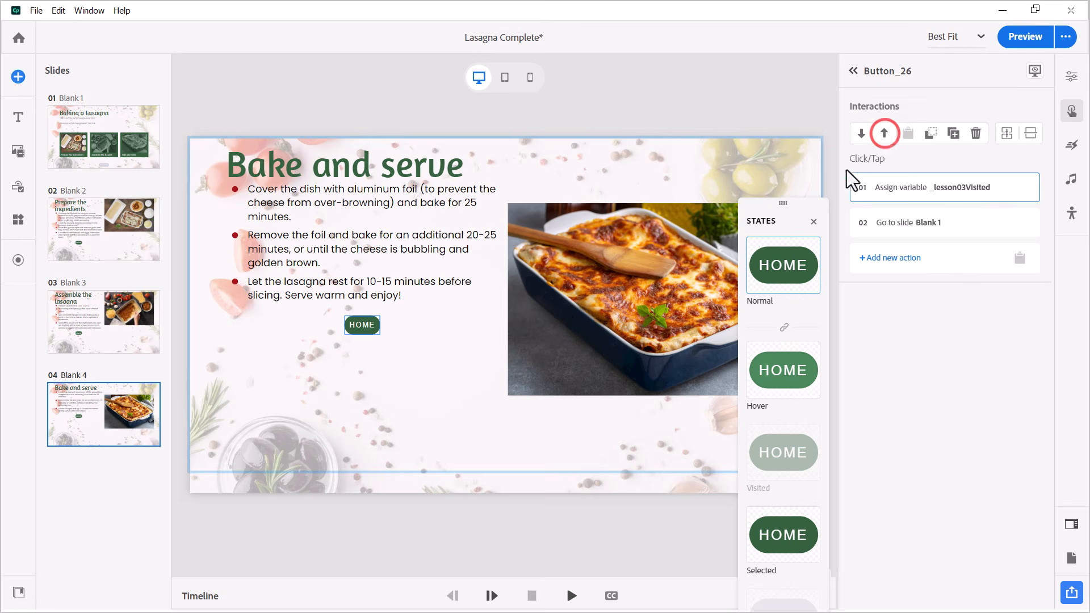
# - Add a Slide Enter interaction to the "Baking a Lasagna" slide with the condition that _lesson01Visited is equal to False
pyautogui.click(104, 135)
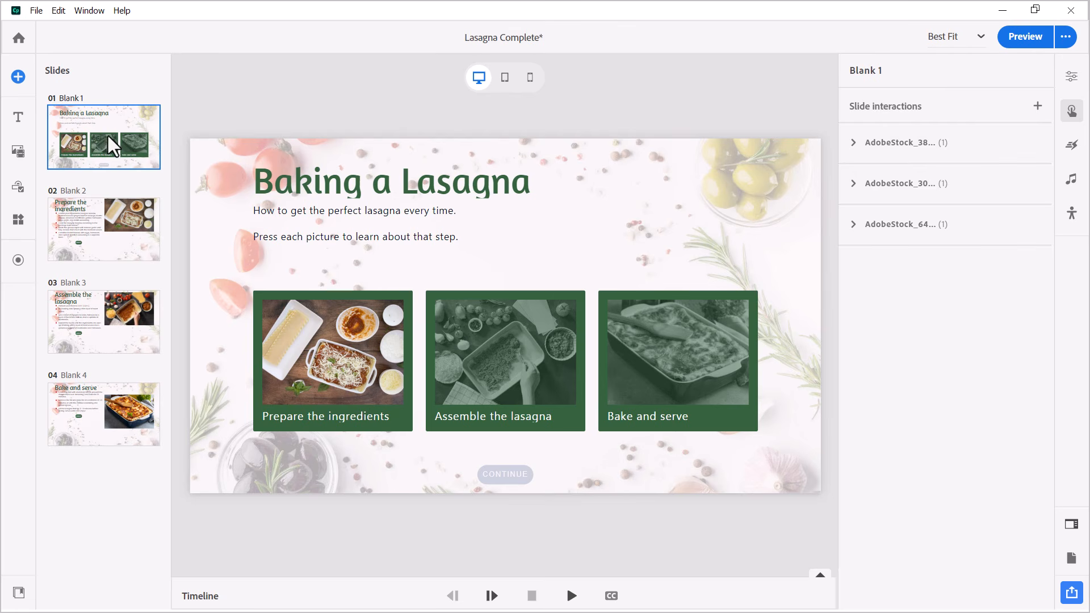
pyautogui.click(1037, 105)
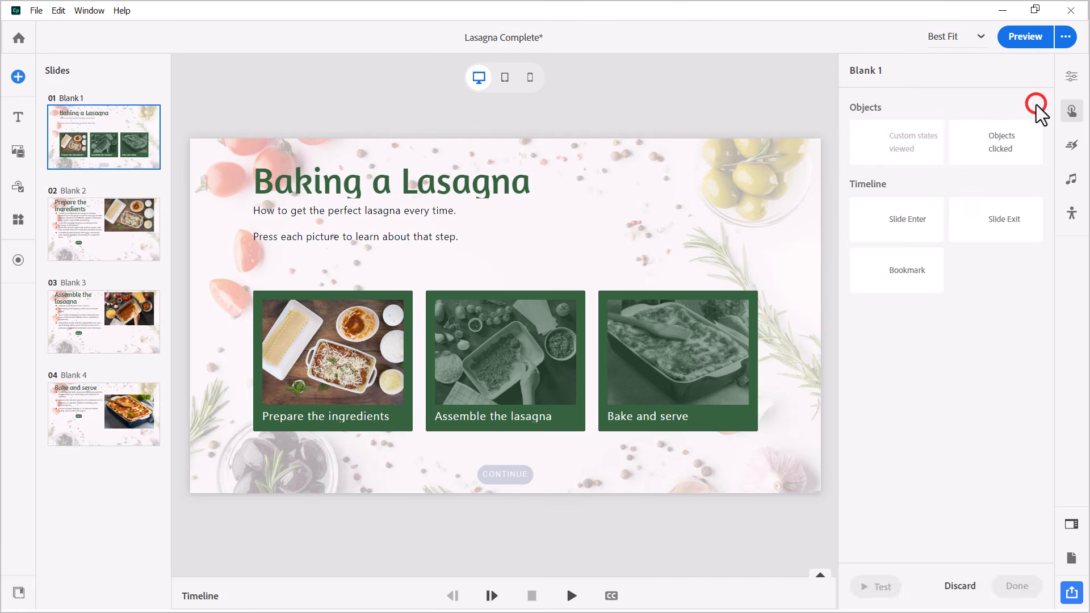
pyautogui.click(902, 222)
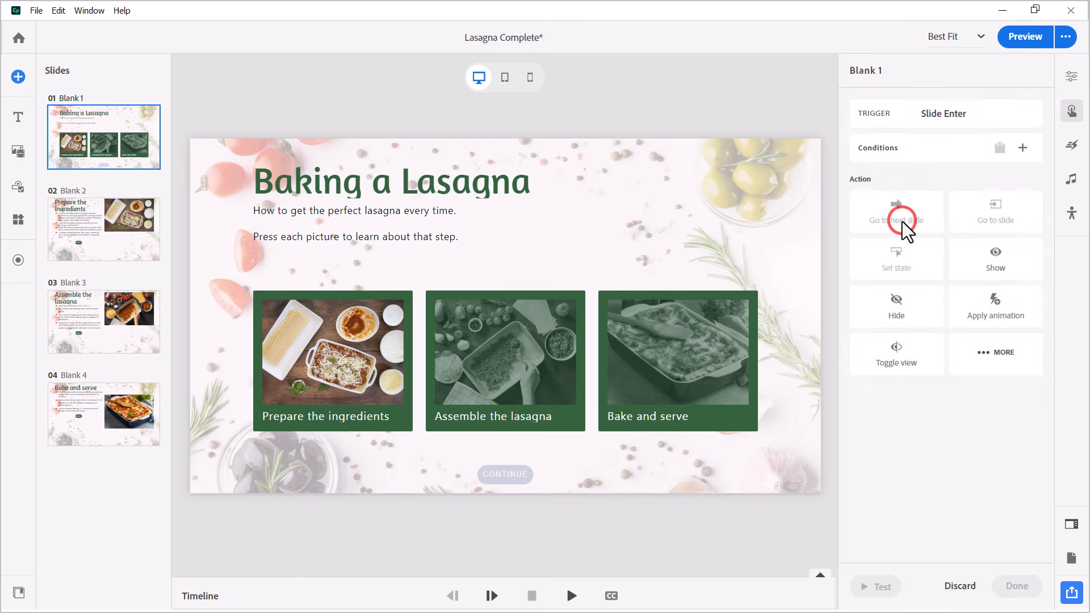
pyautogui.click(1022, 148)
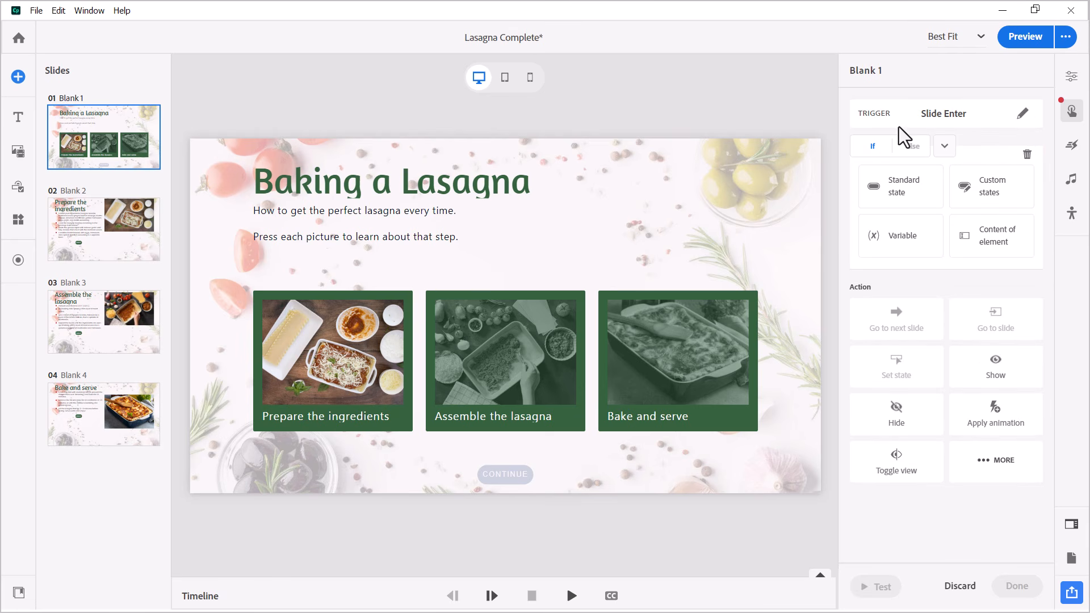
pyautogui.click(893, 231)
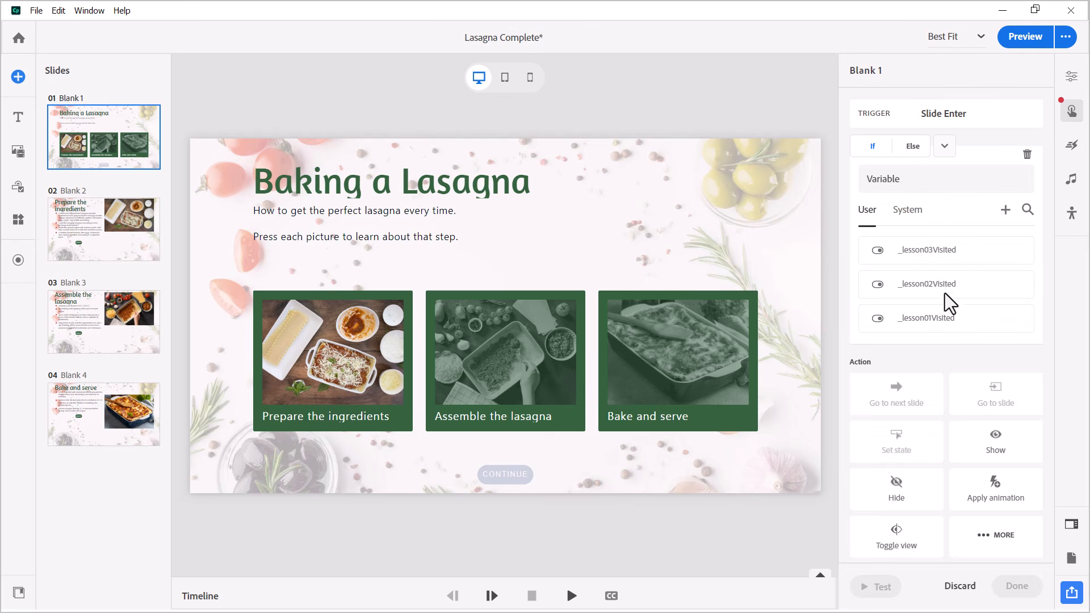
pyautogui.click(932, 320)
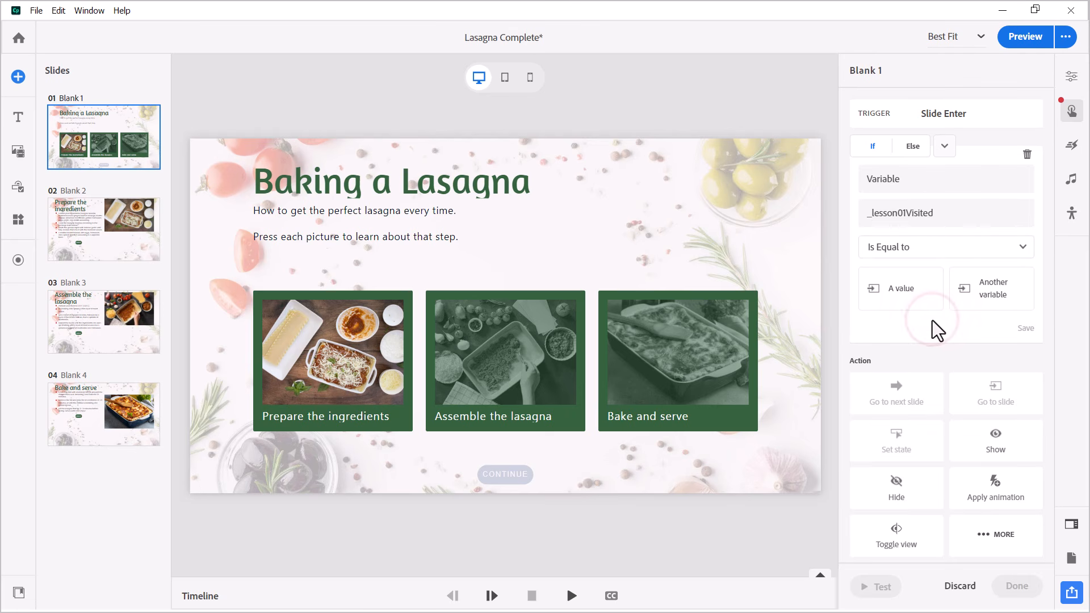
pyautogui.click(905, 285)
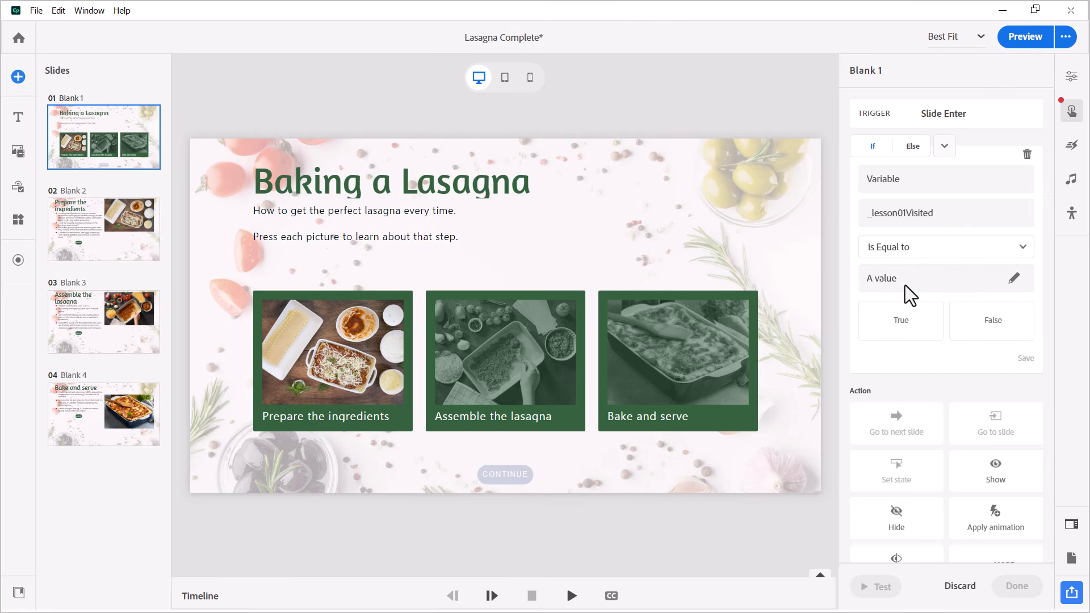
pyautogui.click(994, 328)
pyautogui.click(1024, 360)
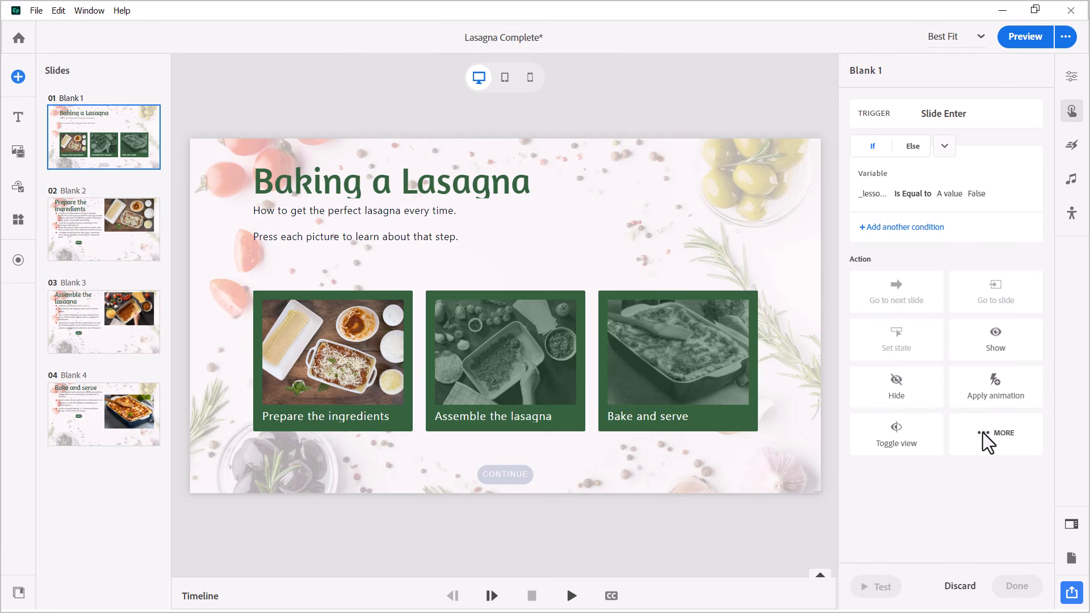
# - Make the condition disable the "Assemble the lasagna" and "Bake and serve" pictures and the CONTINUE button, and save the action
pyautogui.click(987, 442)
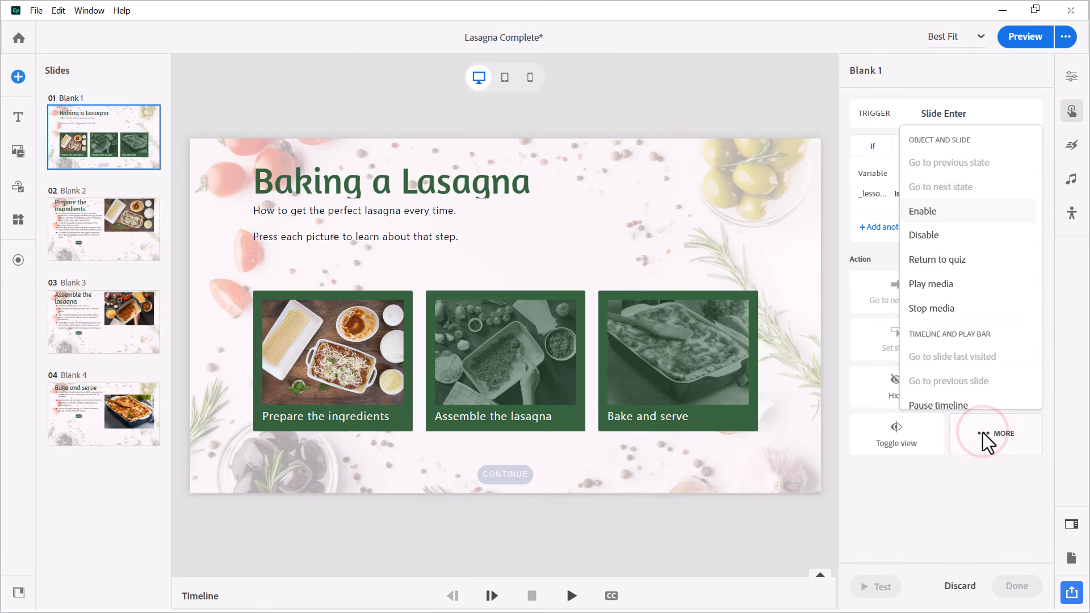
pyautogui.click(924, 228)
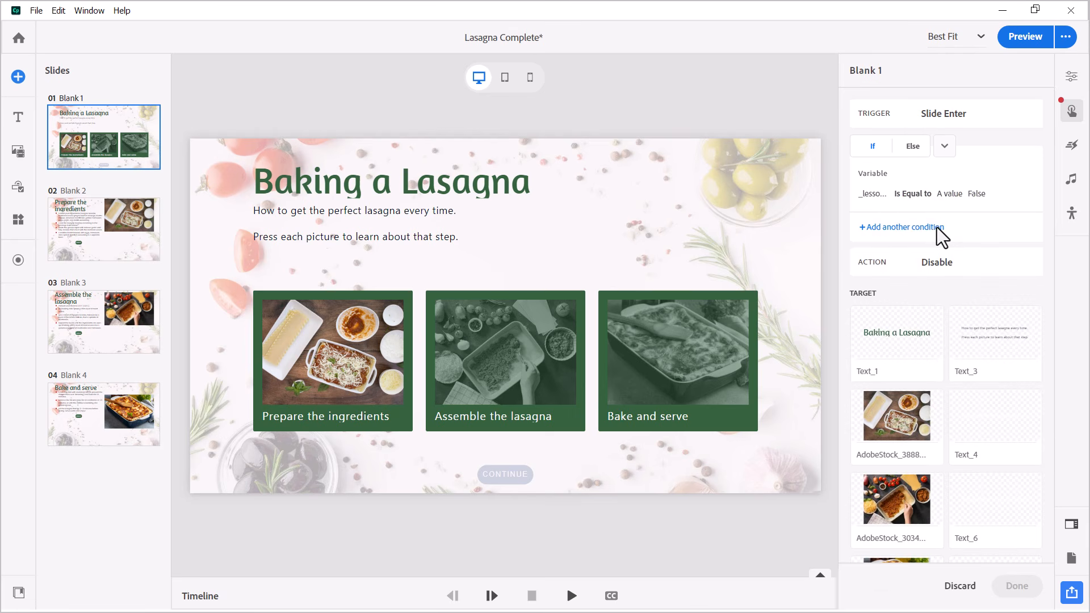
pyautogui.scroll(-1, 900, 442)
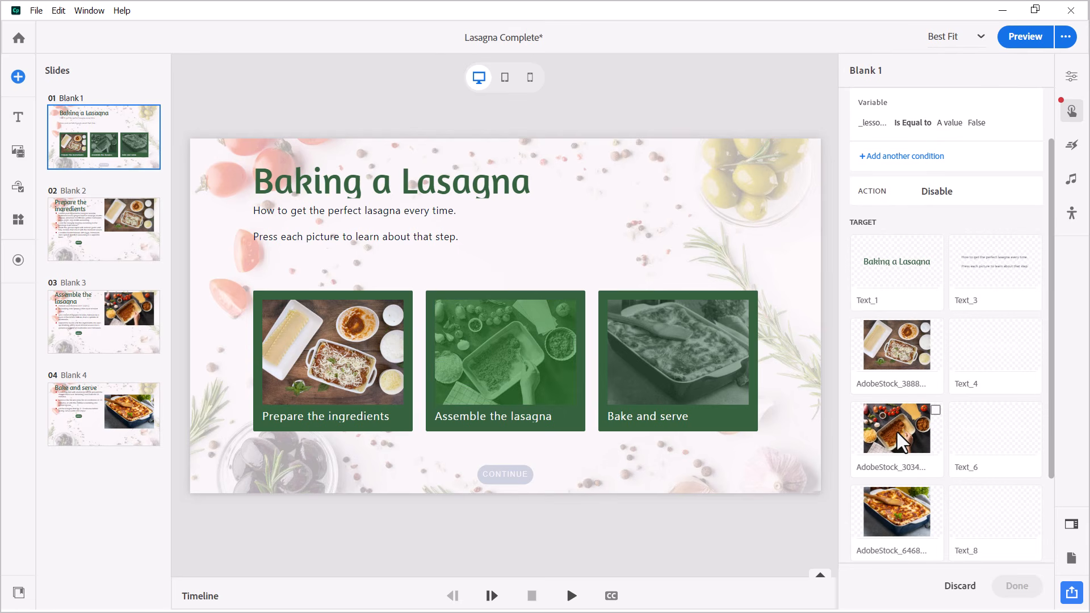
pyautogui.click(901, 430)
pyautogui.scroll(-2, 900, 429)
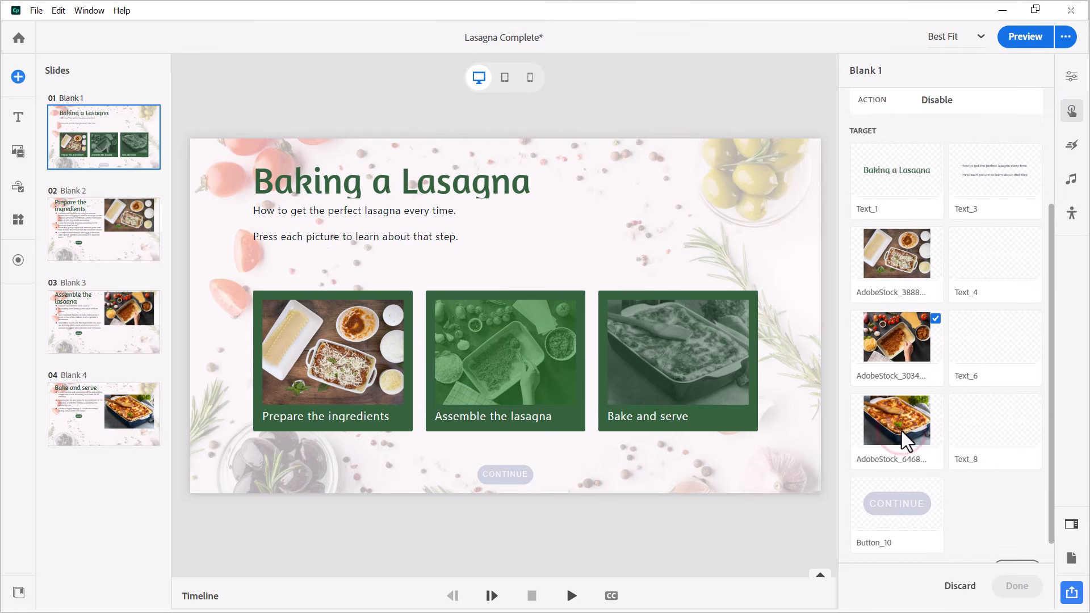
pyautogui.click(900, 401)
pyautogui.click(905, 484)
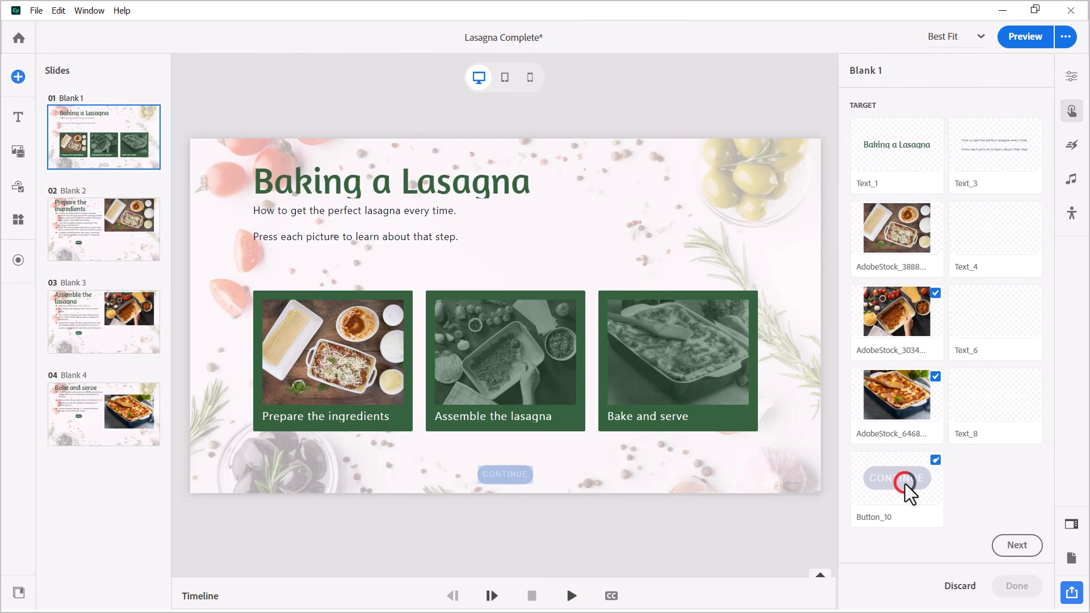
pyautogui.click(1027, 545)
pyautogui.click(1021, 586)
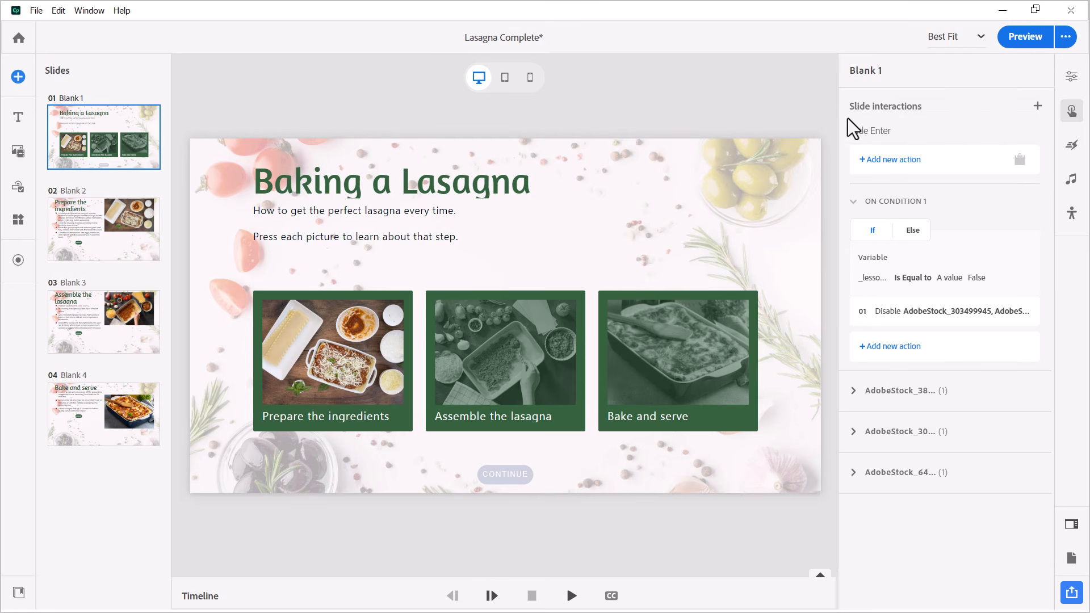
# - Add another Slide Enter action with the condition that _lesson01Visited is equal to True
pyautogui.click(908, 159)
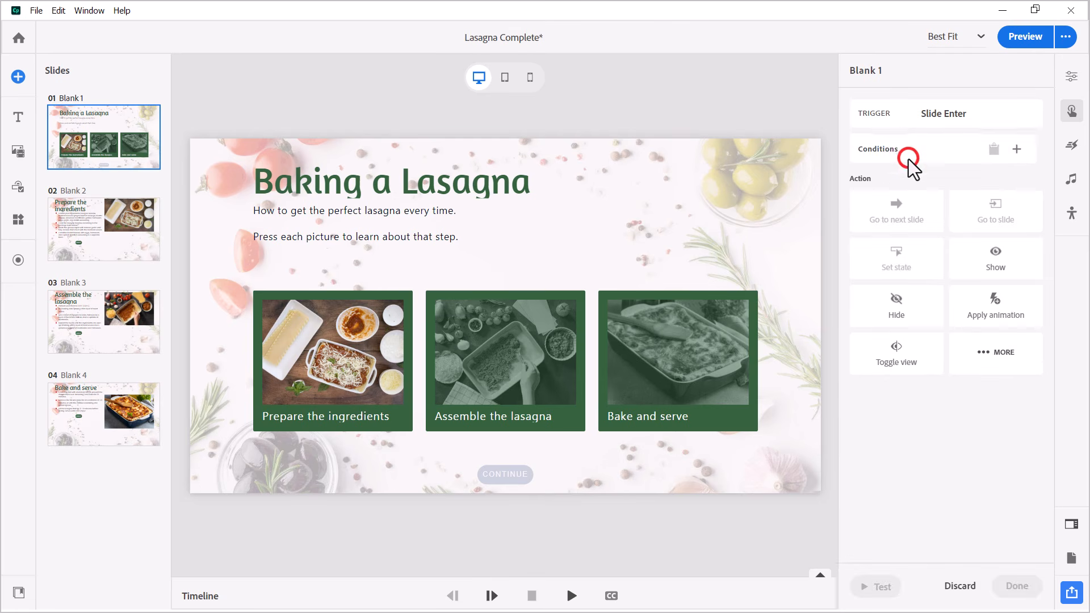
pyautogui.click(1024, 147)
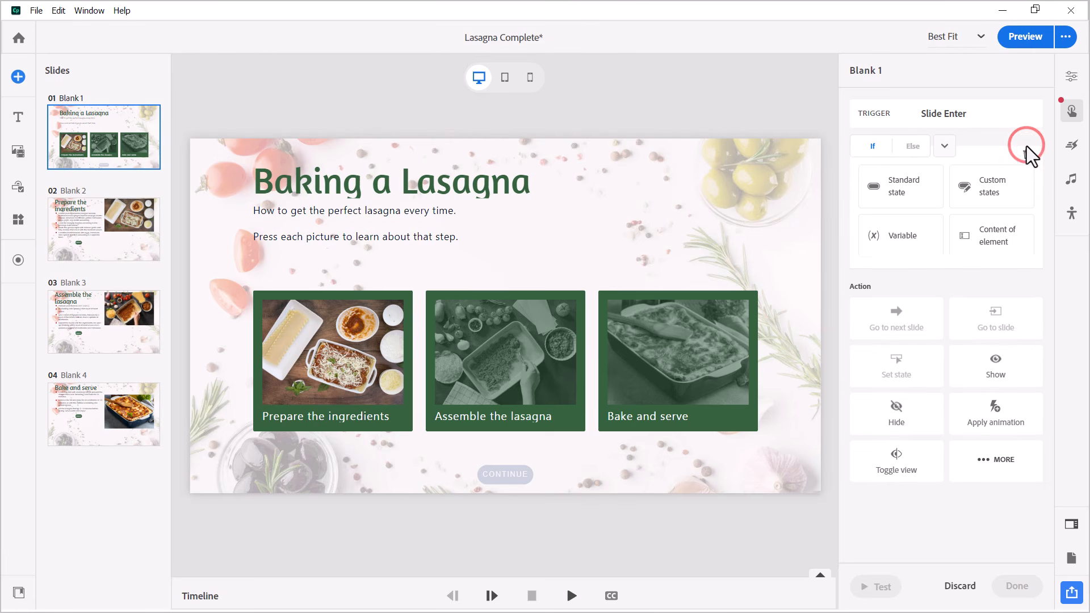
pyautogui.click(905, 232)
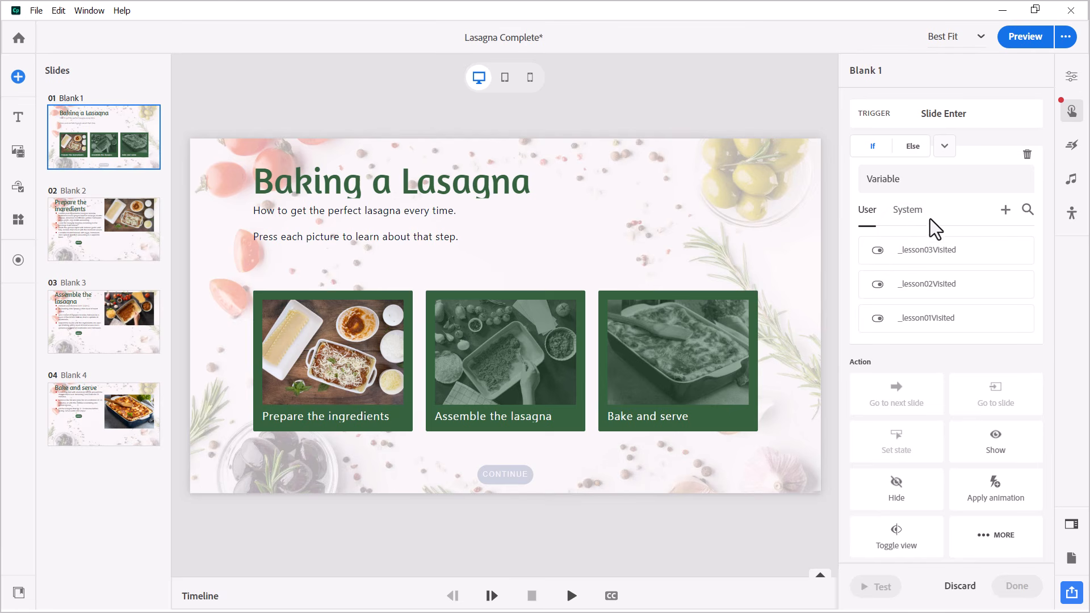
pyautogui.click(927, 318)
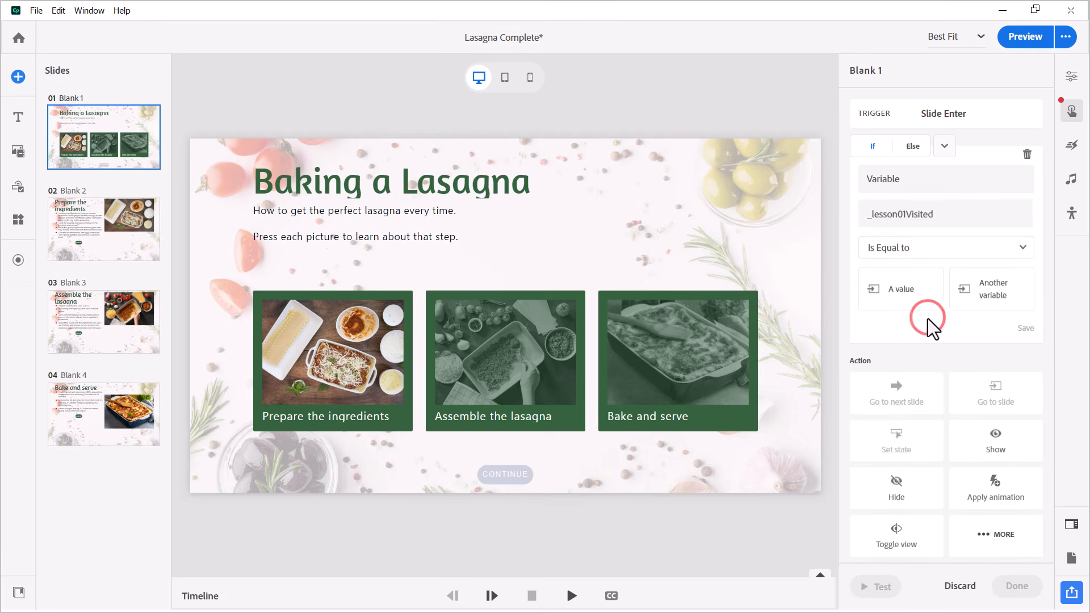
pyautogui.click(898, 298)
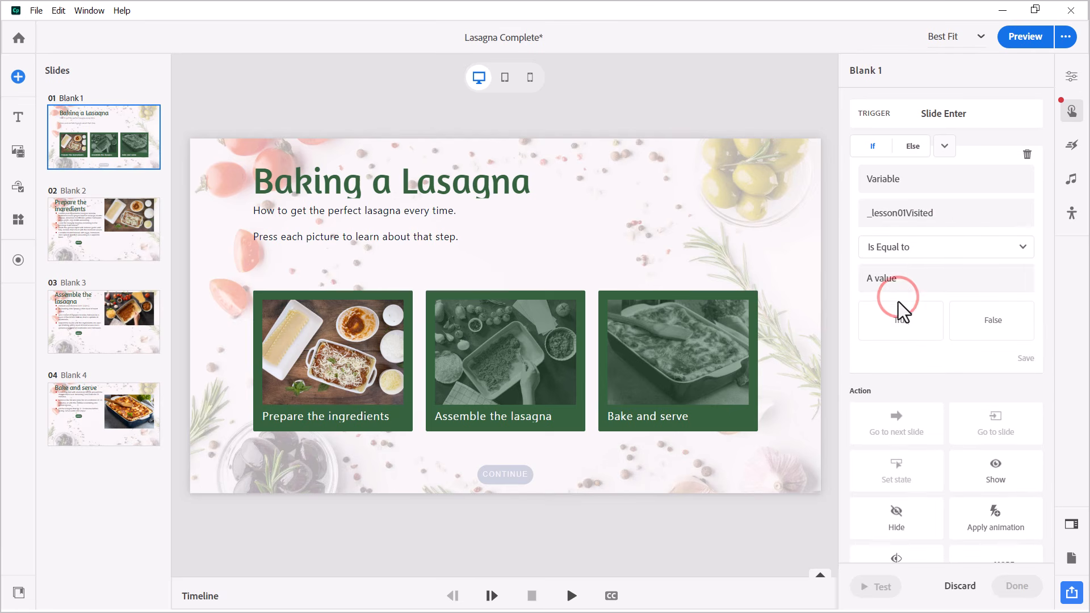
pyautogui.click(902, 321)
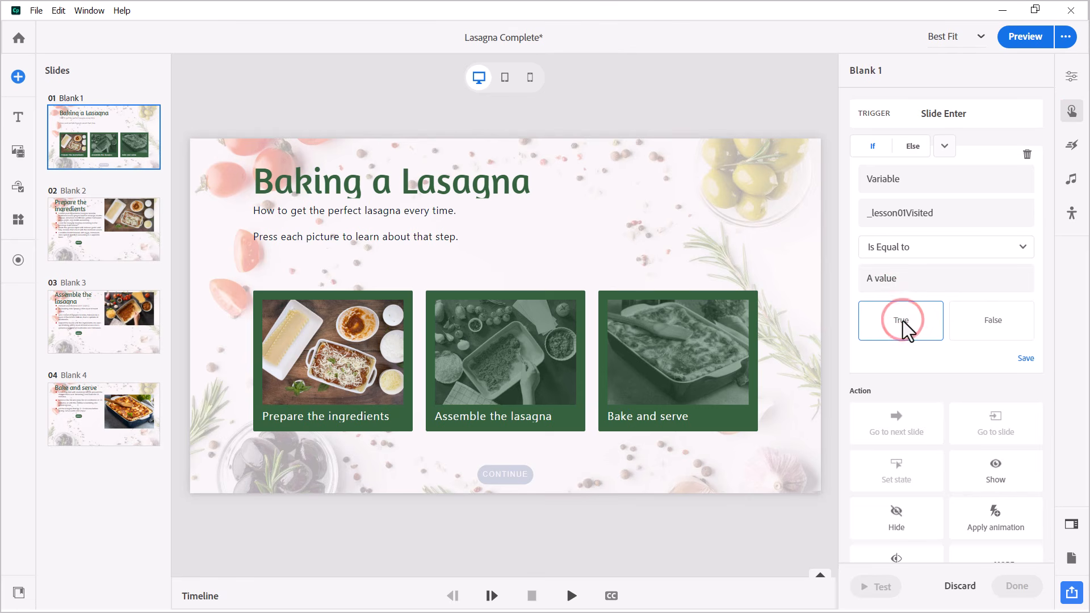
pyautogui.click(1025, 358)
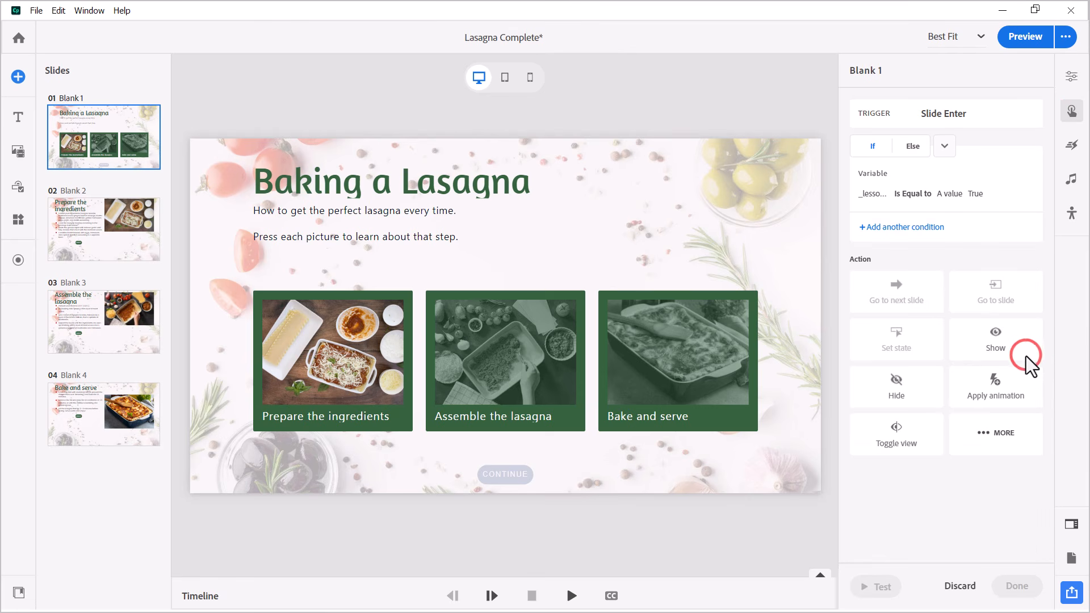
# - Make the True condition enable the "Assemble the lasagna" picture and save the action
pyautogui.click(978, 440)
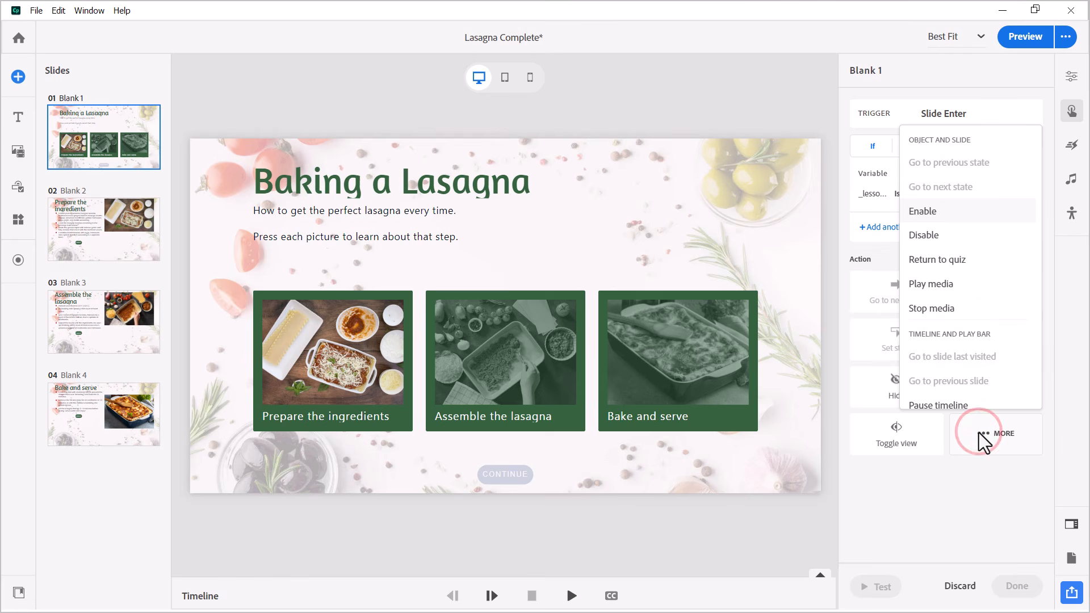
pyautogui.scroll(-1, 945, 371)
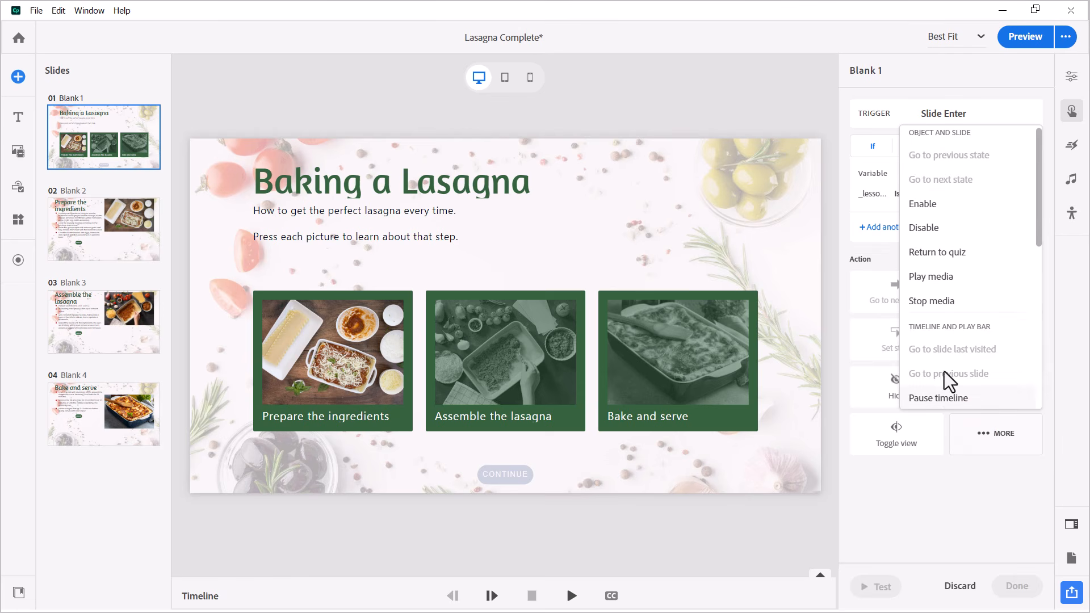
pyautogui.click(931, 206)
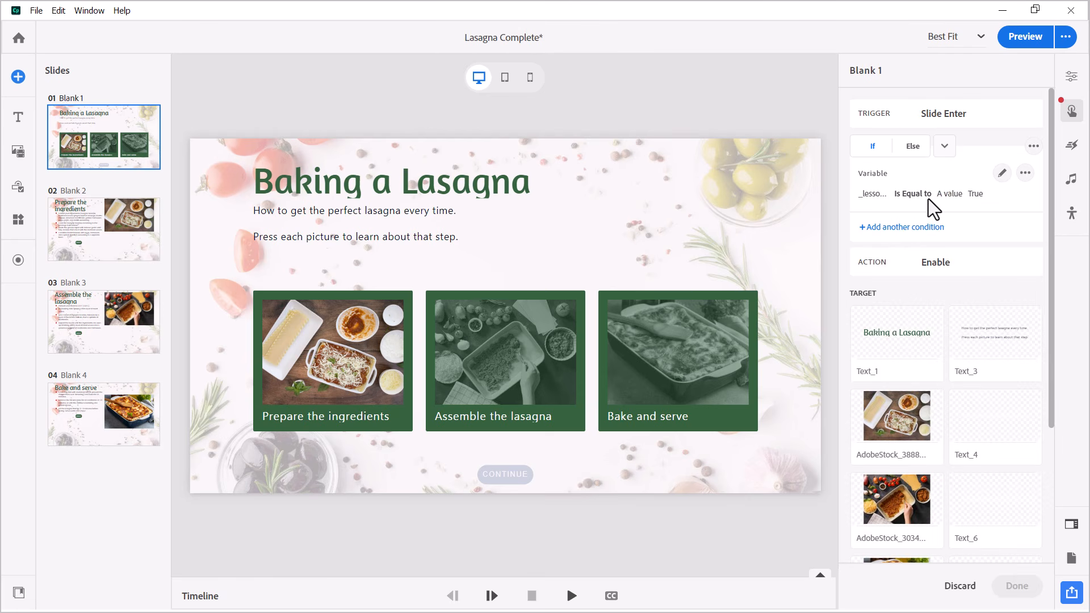
pyautogui.click(902, 503)
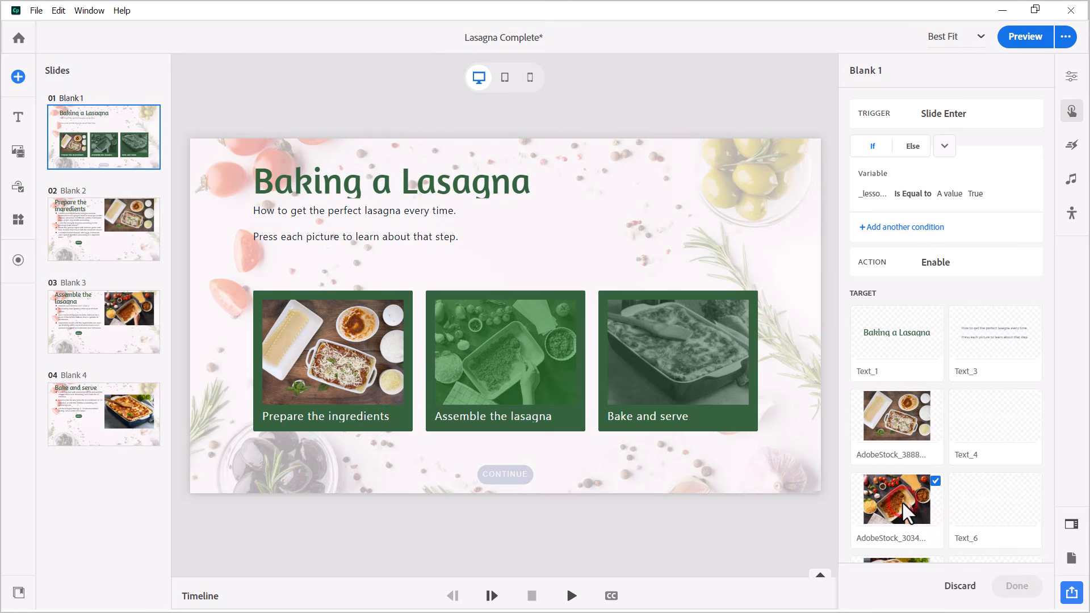
pyautogui.scroll(-5, 931, 518)
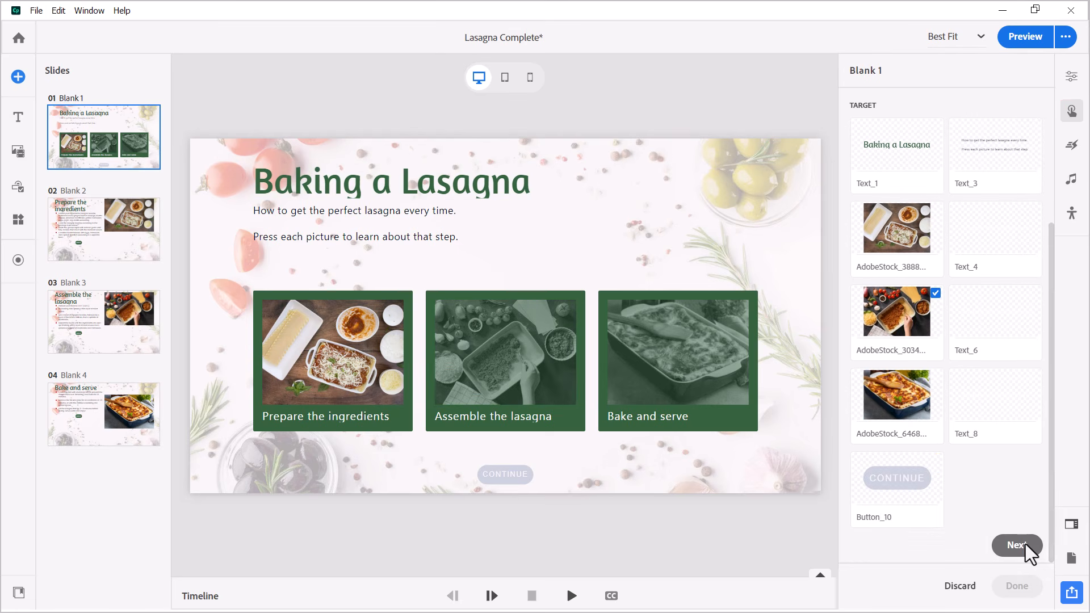
pyautogui.click(1025, 543)
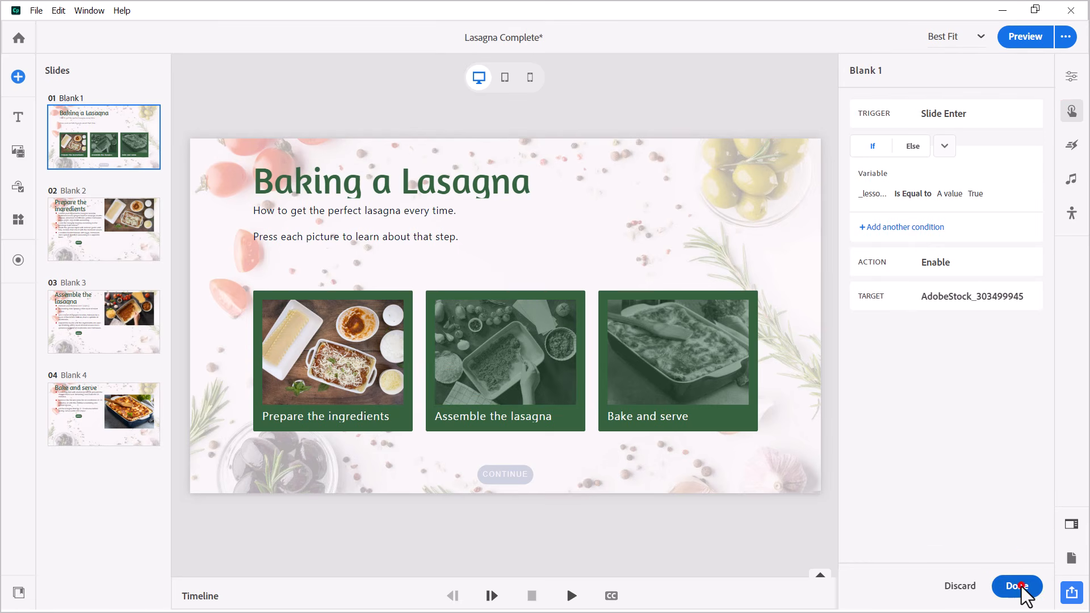
pyautogui.click(1019, 584)
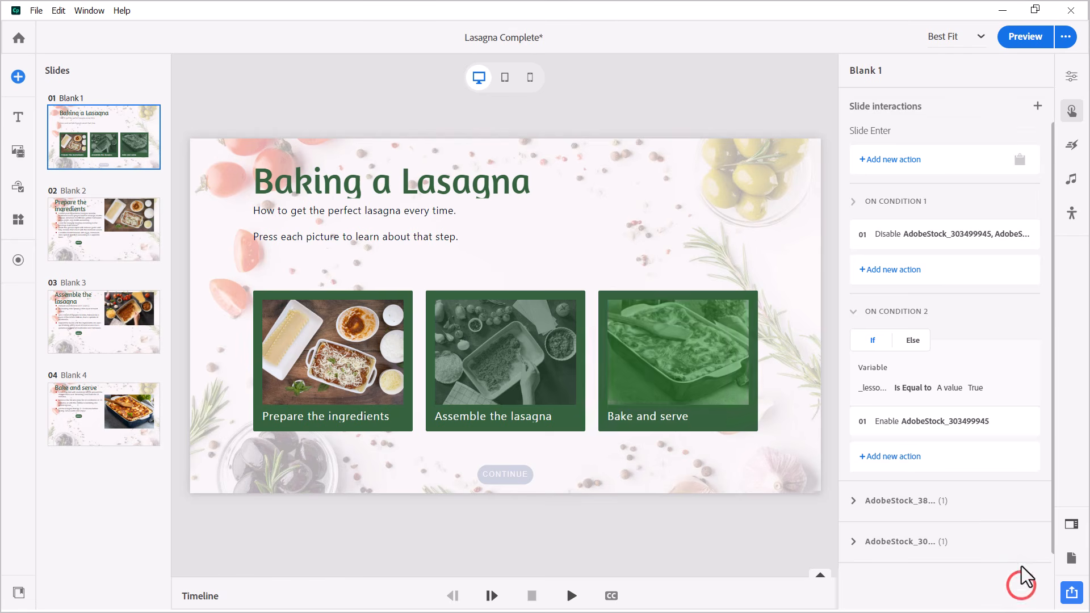
# - Add another Slide Enter action with the condition that _lesson02Visited is equal to True
pyautogui.click(881, 157)
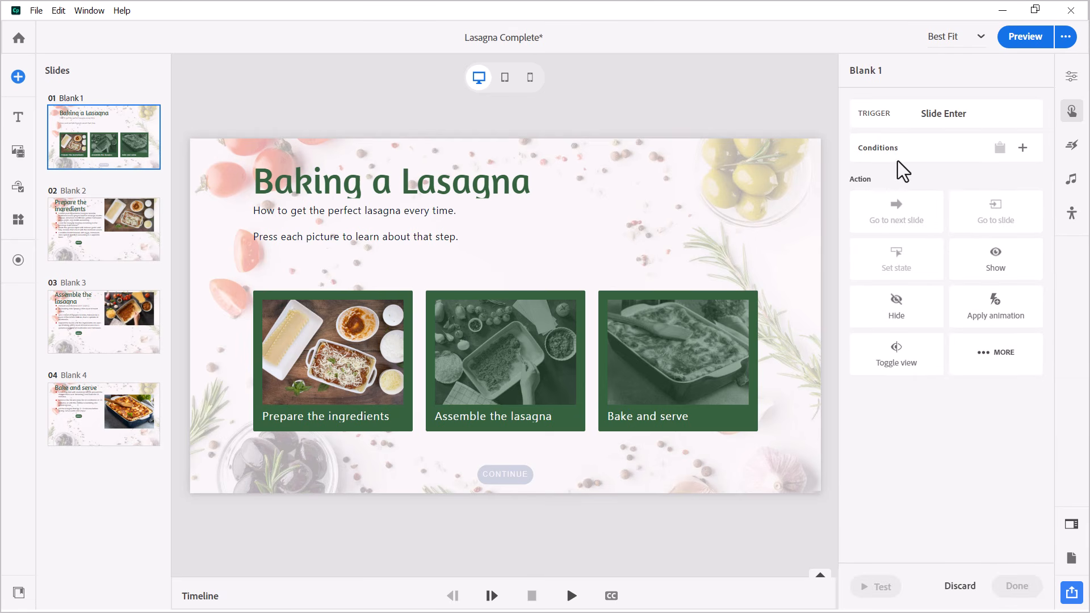
pyautogui.click(1024, 149)
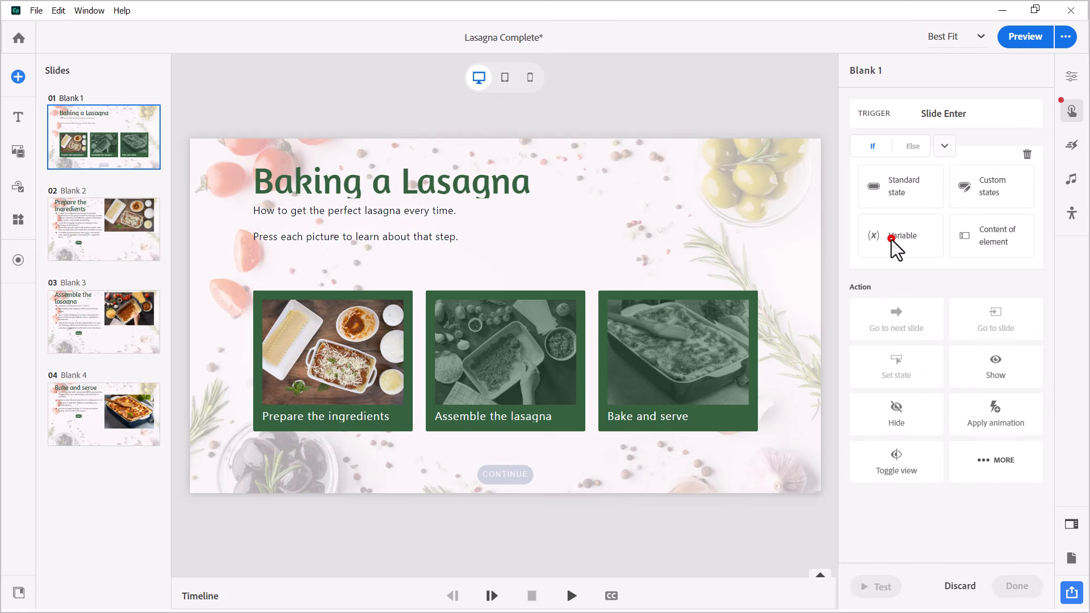
pyautogui.click(891, 240)
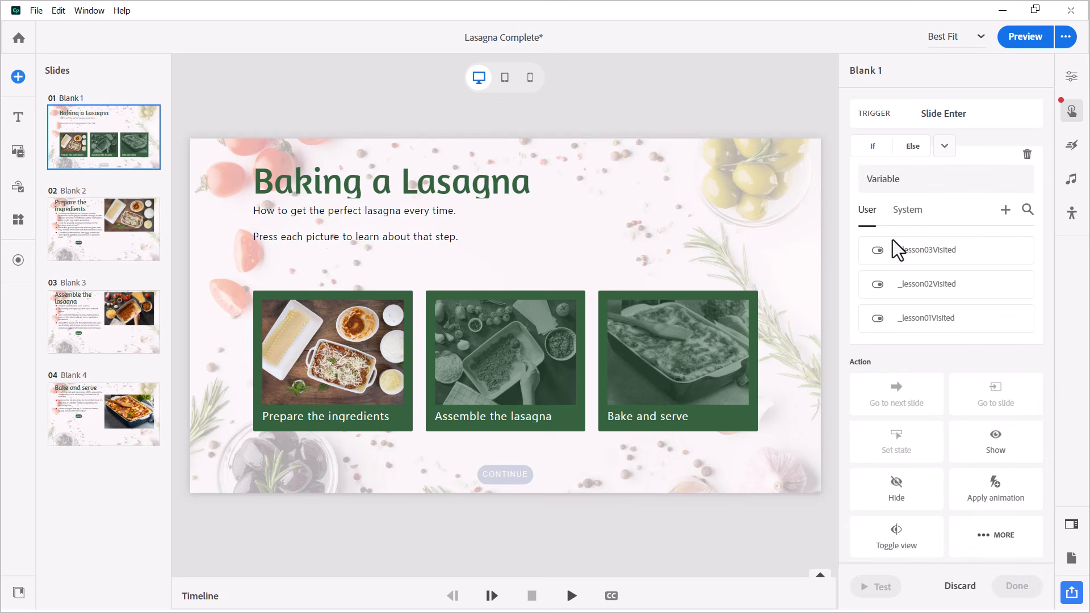
pyautogui.click(921, 287)
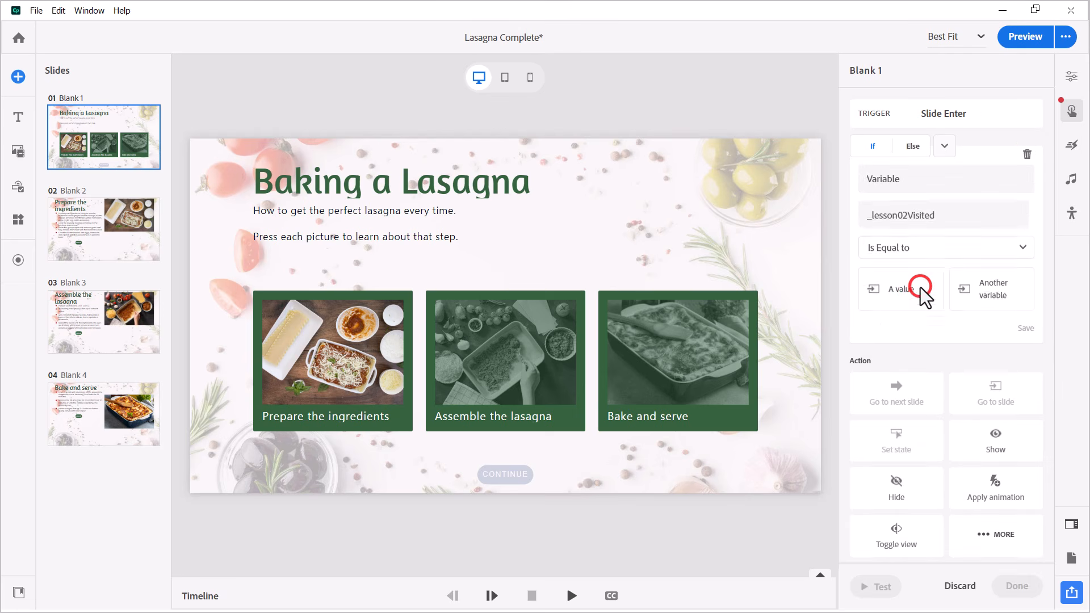
pyautogui.click(895, 288)
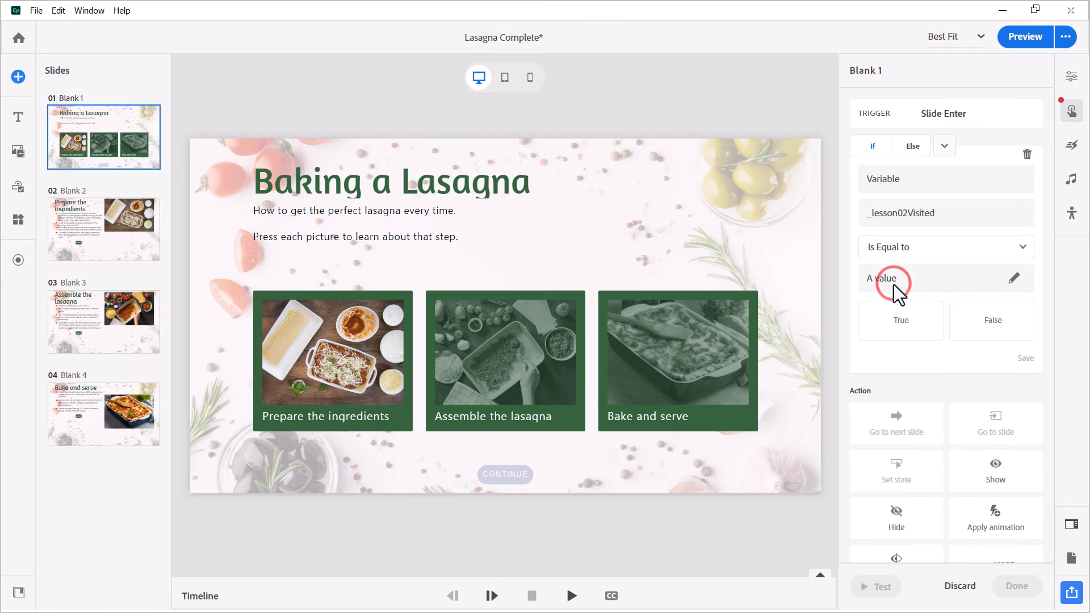
pyautogui.click(901, 321)
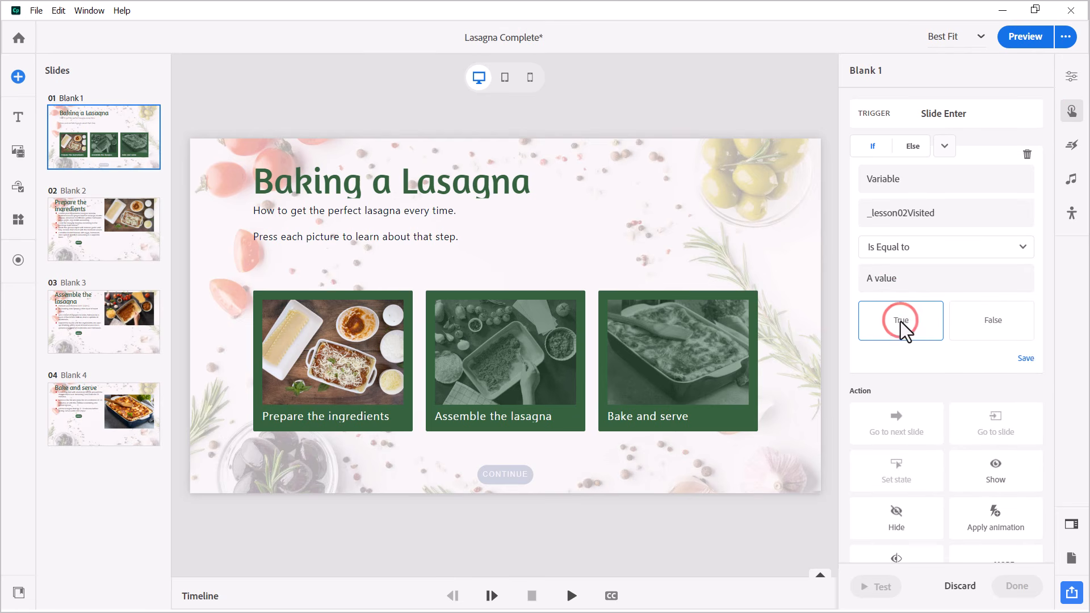
pyautogui.click(1029, 355)
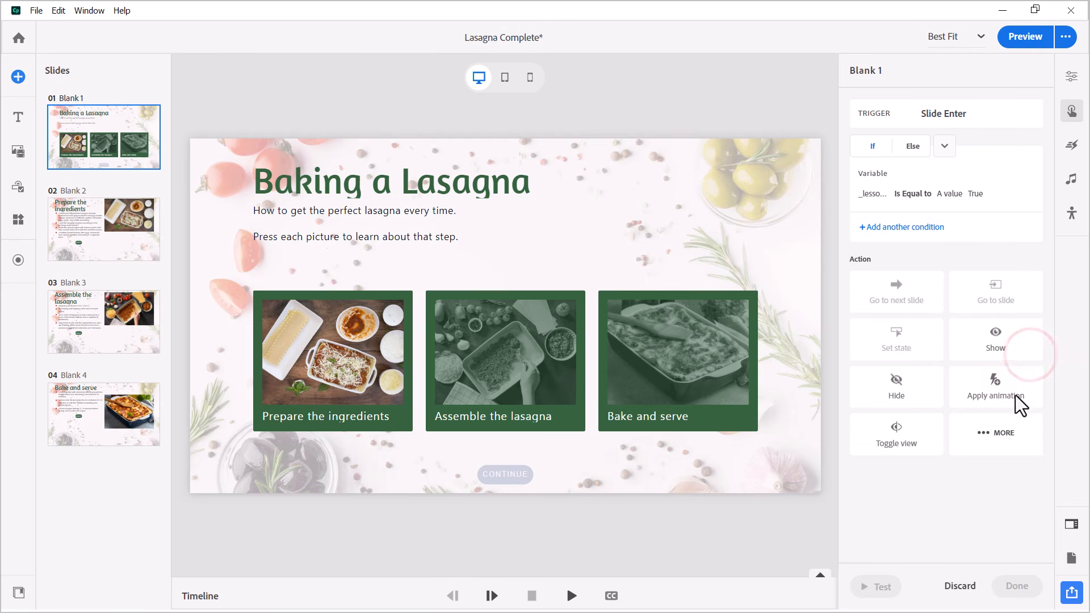
# - Make the _lesson02Visited condition enable the "Bake and serve" picture and save the action
pyautogui.click(998, 436)
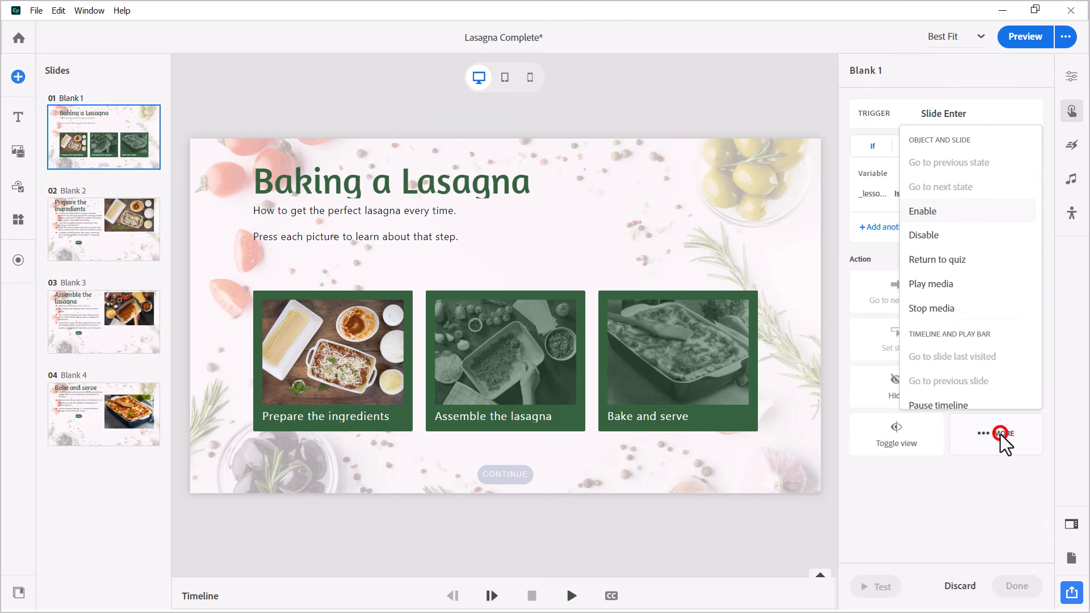
pyautogui.click(935, 203)
pyautogui.scroll(-3, 919, 397)
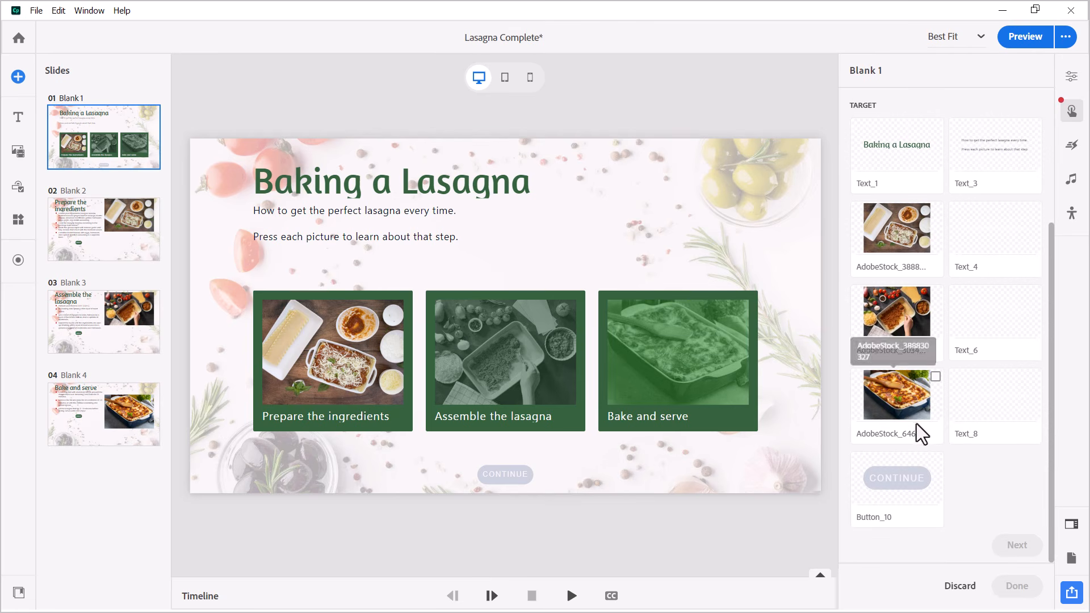
pyautogui.click(900, 393)
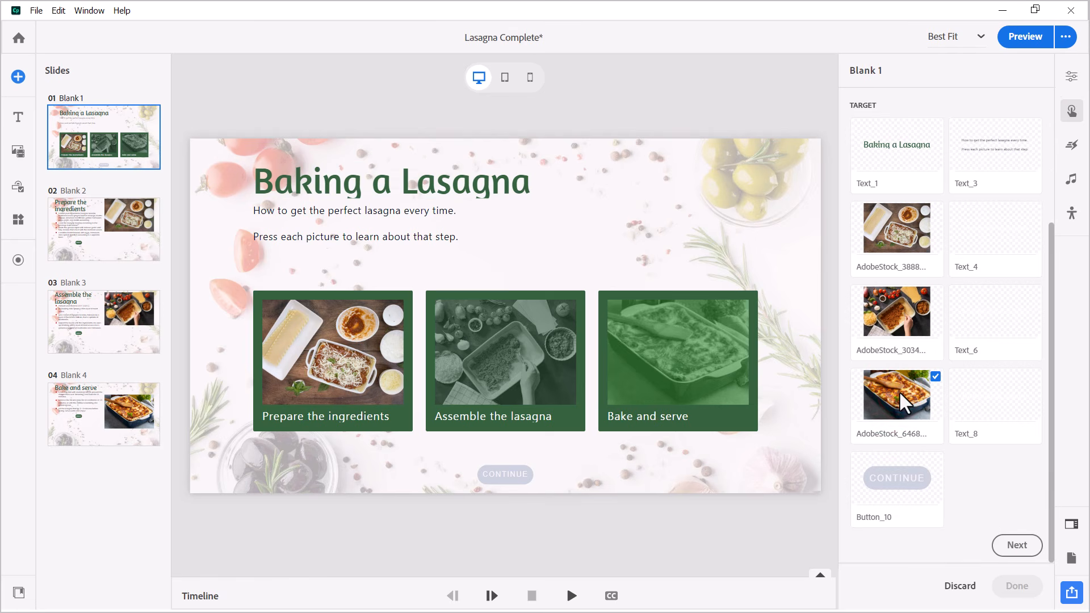
pyautogui.click(1017, 544)
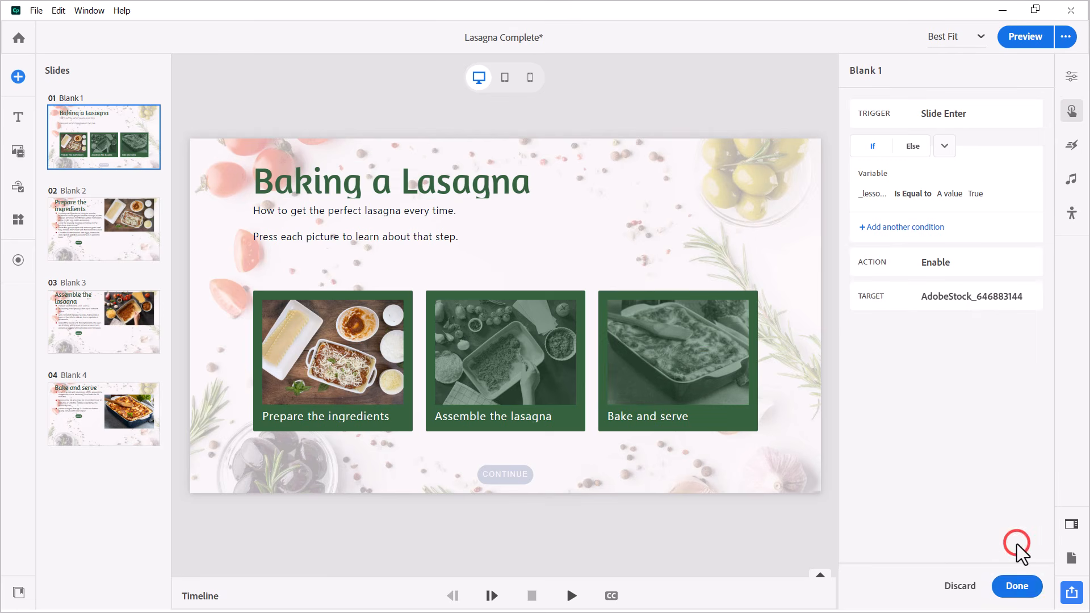
pyautogui.click(1017, 586)
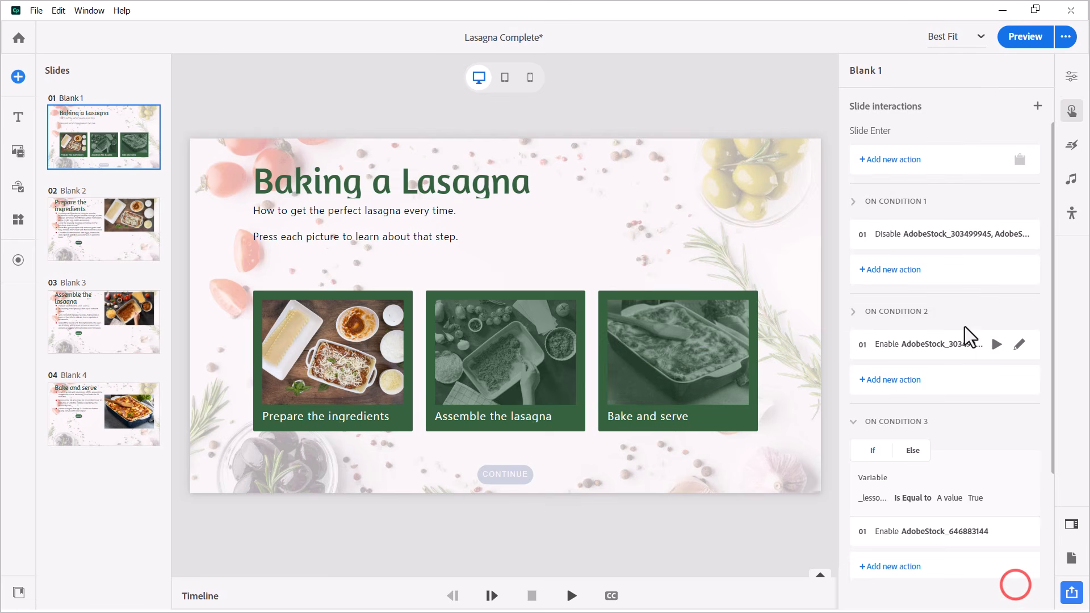
# - Add a further Slide Enter action with the condition that _lesson03Visited is equal to True
pyautogui.click(893, 159)
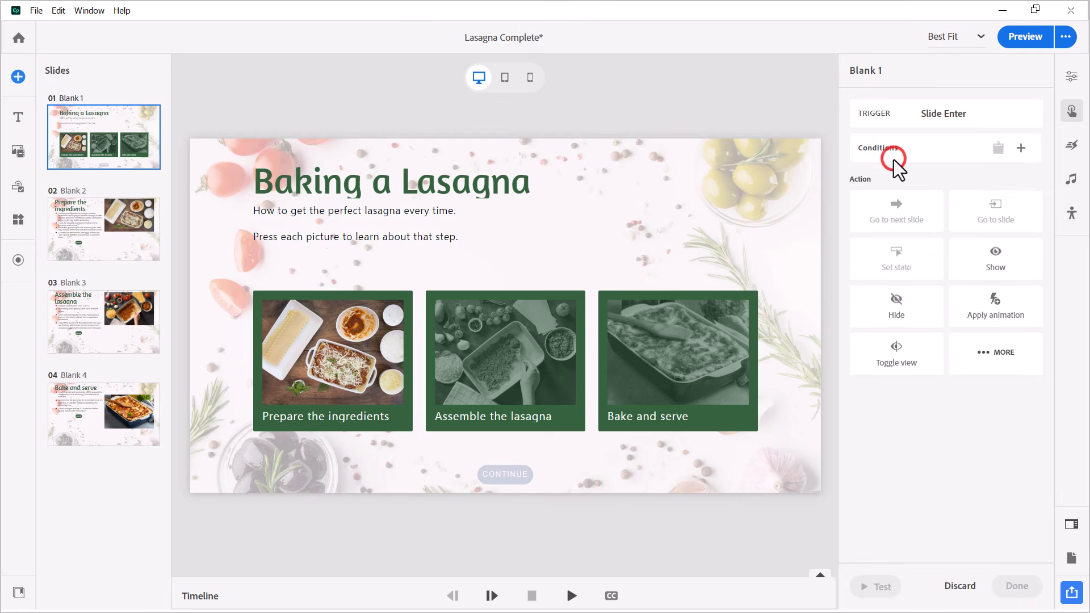
pyautogui.click(1025, 147)
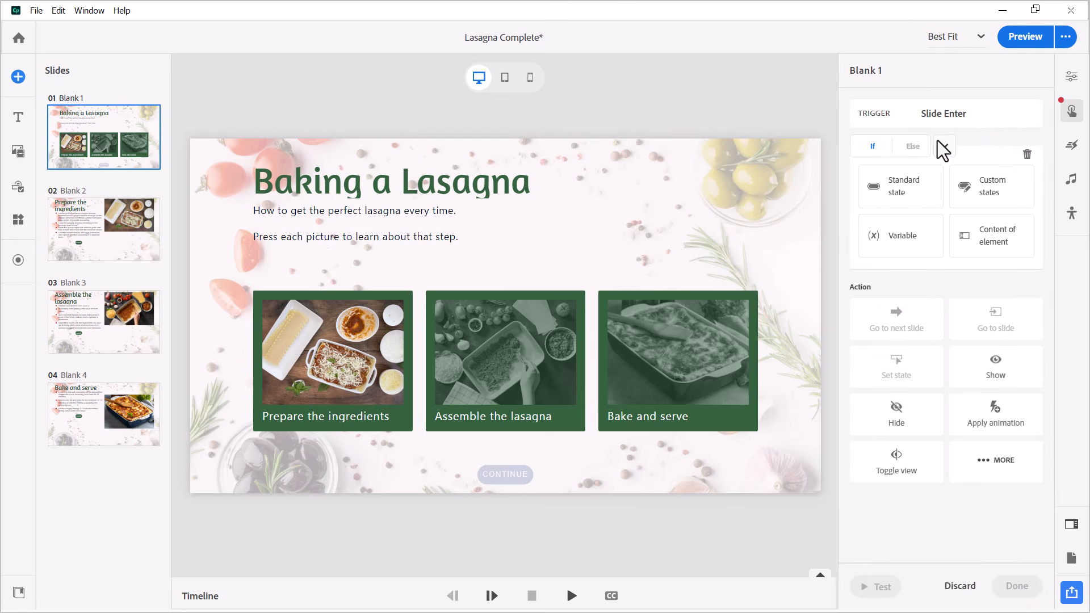
pyautogui.click(899, 239)
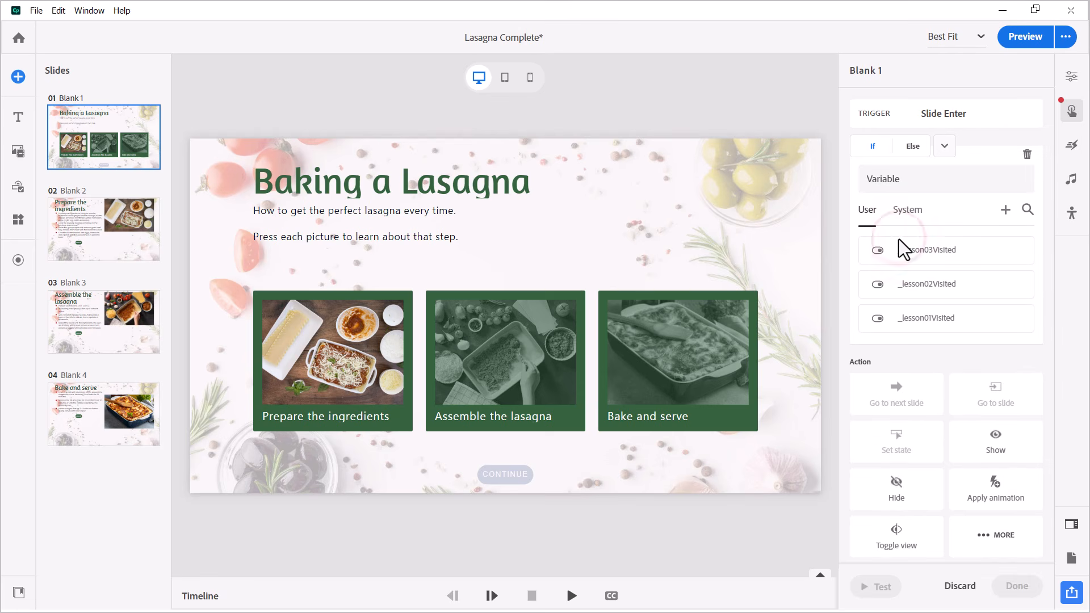
pyautogui.click(946, 250)
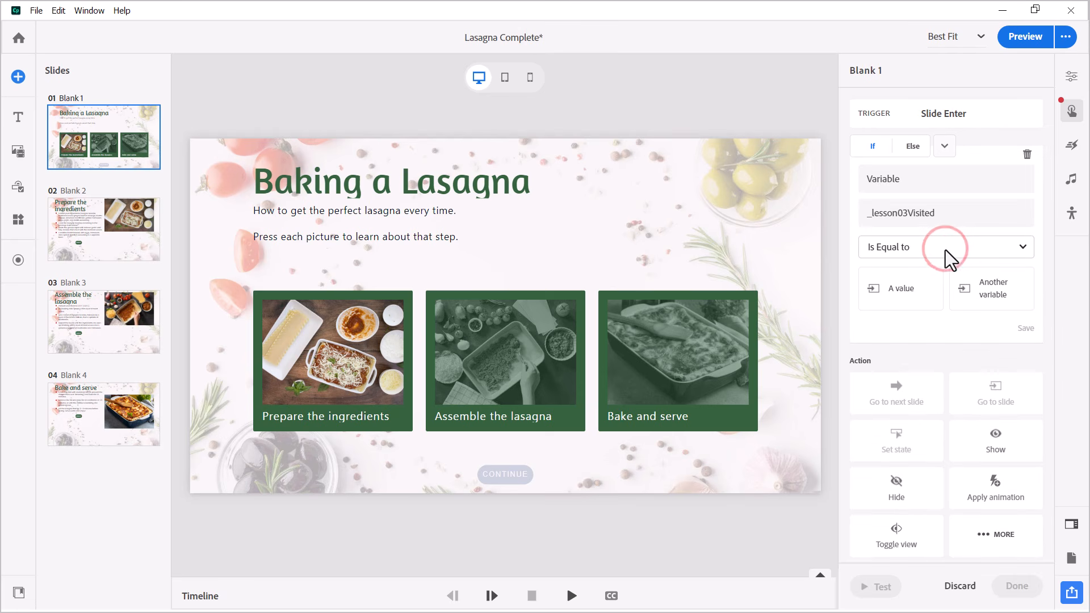
pyautogui.click(901, 291)
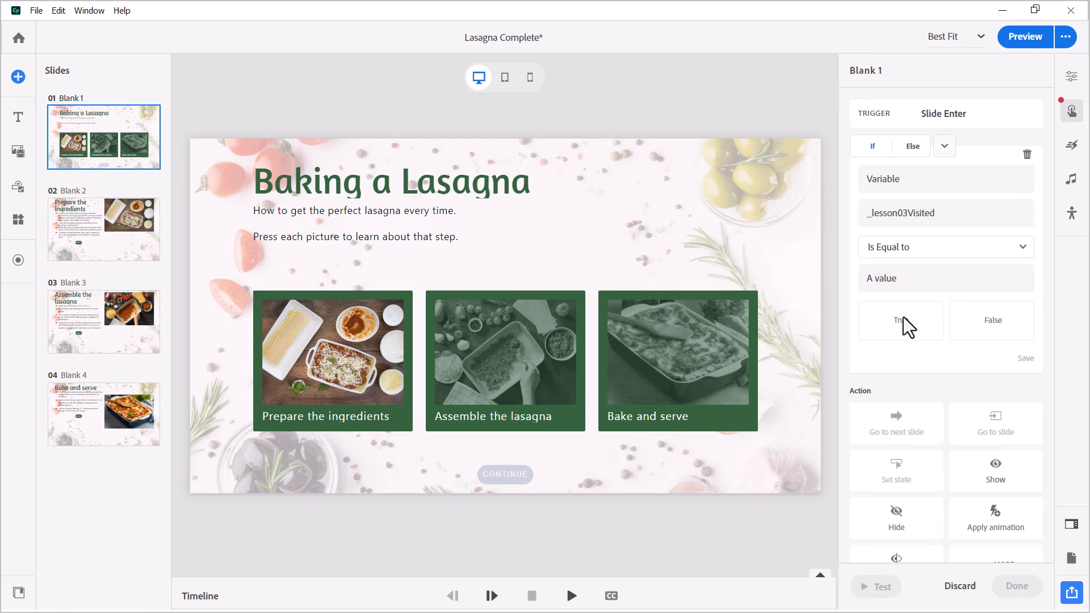
pyautogui.click(904, 316)
pyautogui.click(1030, 358)
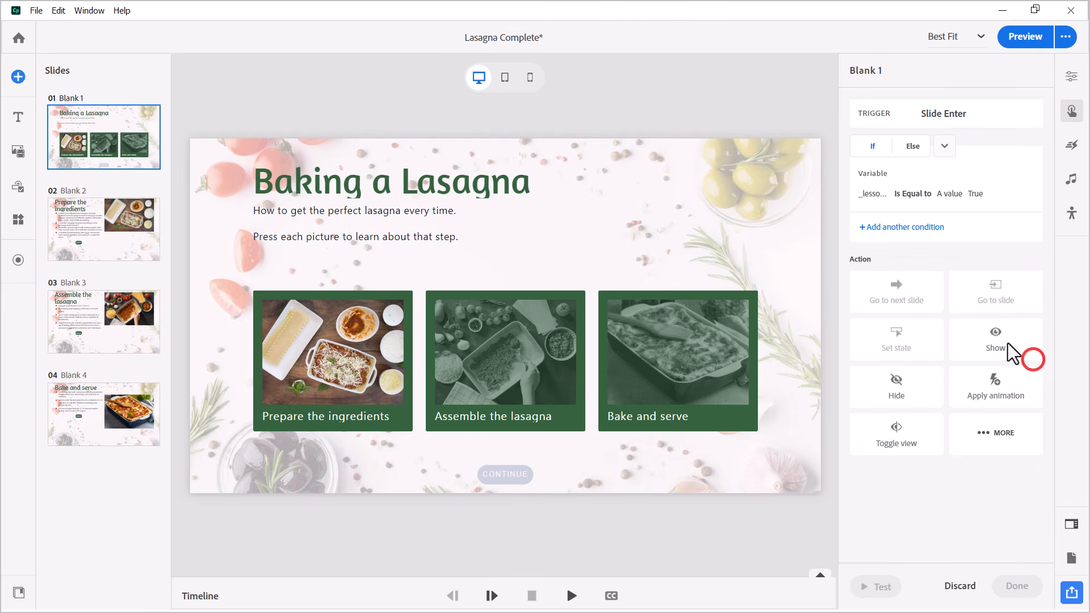
# - Make the _lesson03Visited condition enable the CONTINUE button and save the action
pyautogui.click(1003, 434)
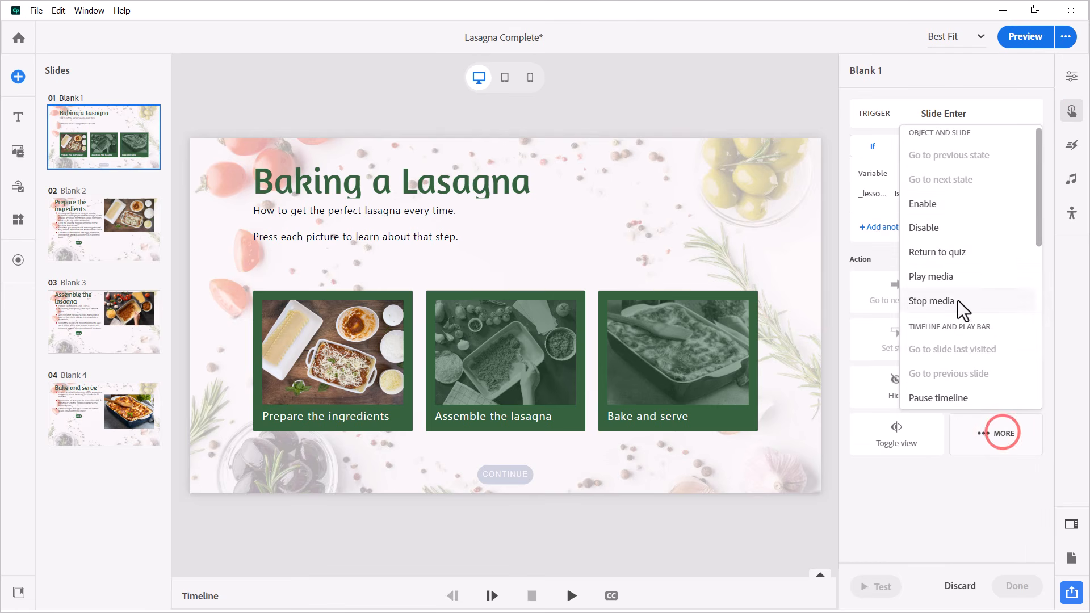
pyautogui.click(950, 203)
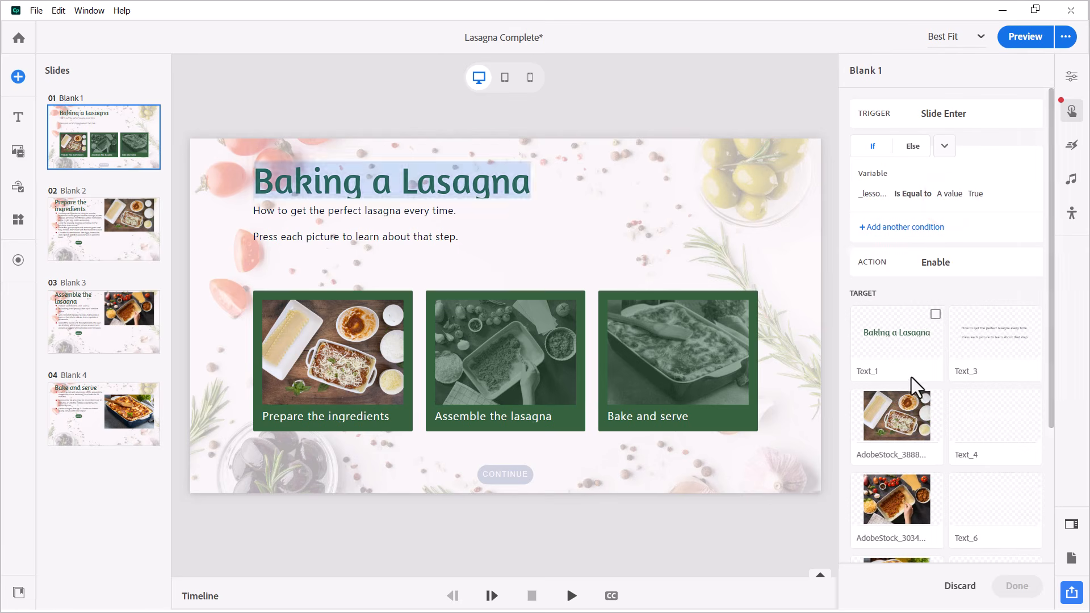
pyautogui.click(890, 480)
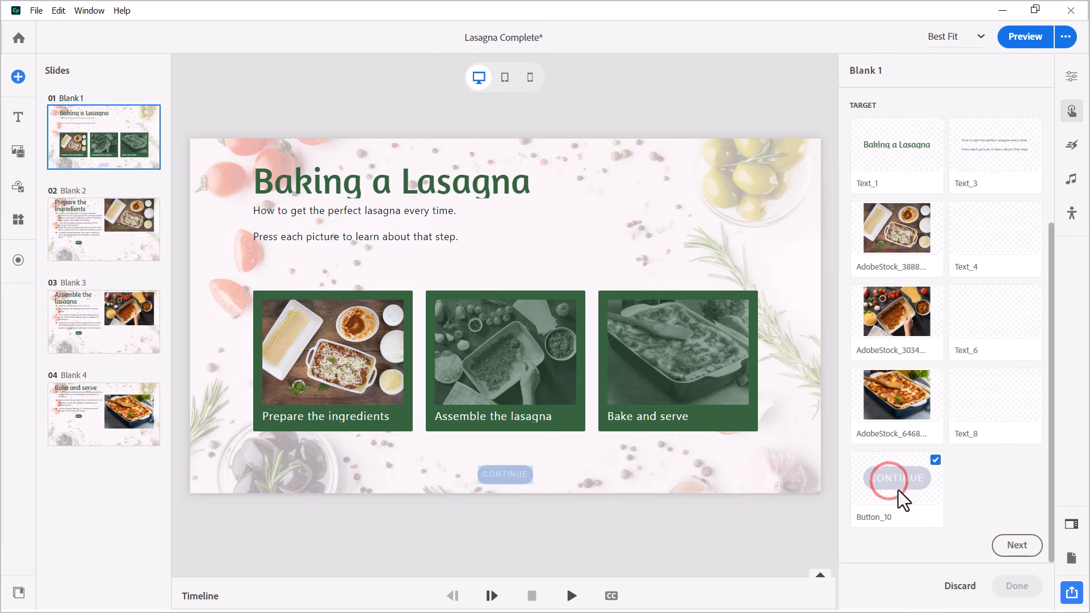
pyautogui.click(1021, 543)
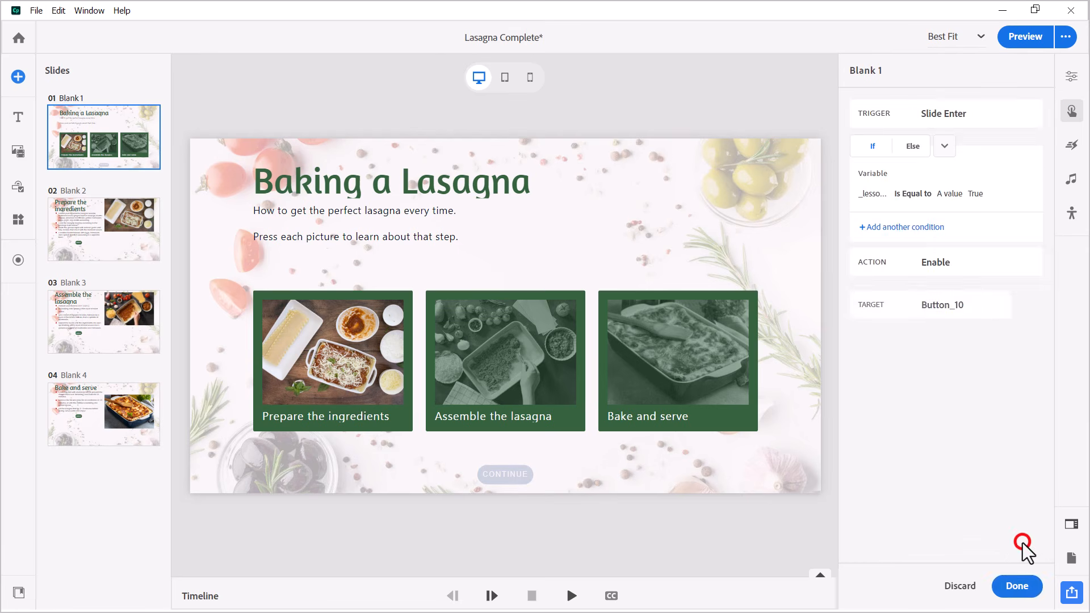
pyautogui.click(1022, 588)
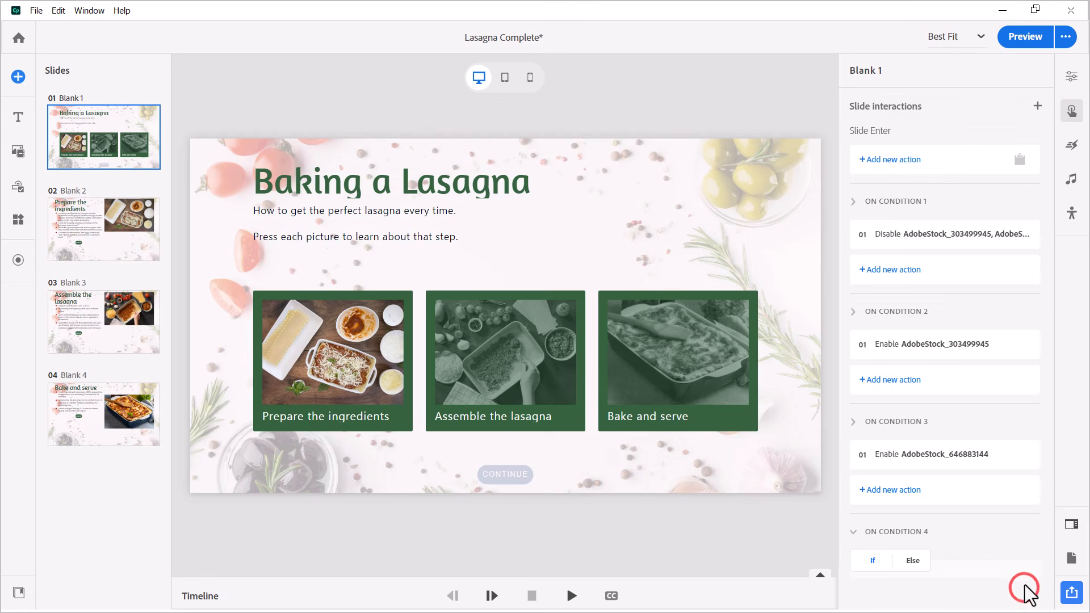
# - Preview the project with the playback controls moved off the slide, and test the "Assemble the lasagna" and "Bake and serve" pictures and the CONTINUE button
pyautogui.click(1022, 38)
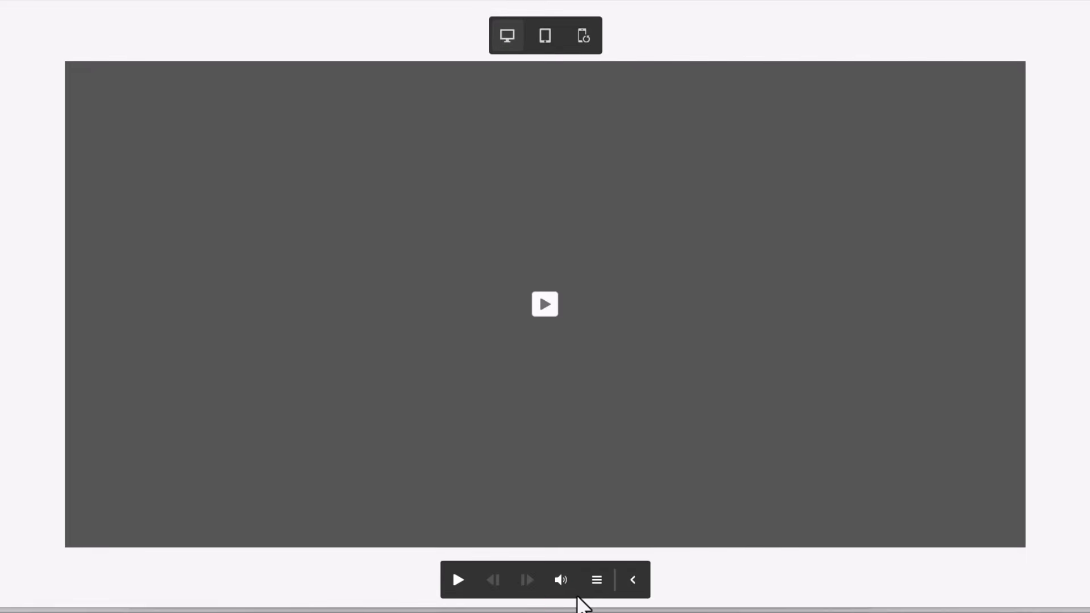
pyautogui.moveTo(578, 595); pyautogui.dragTo(896, 45)
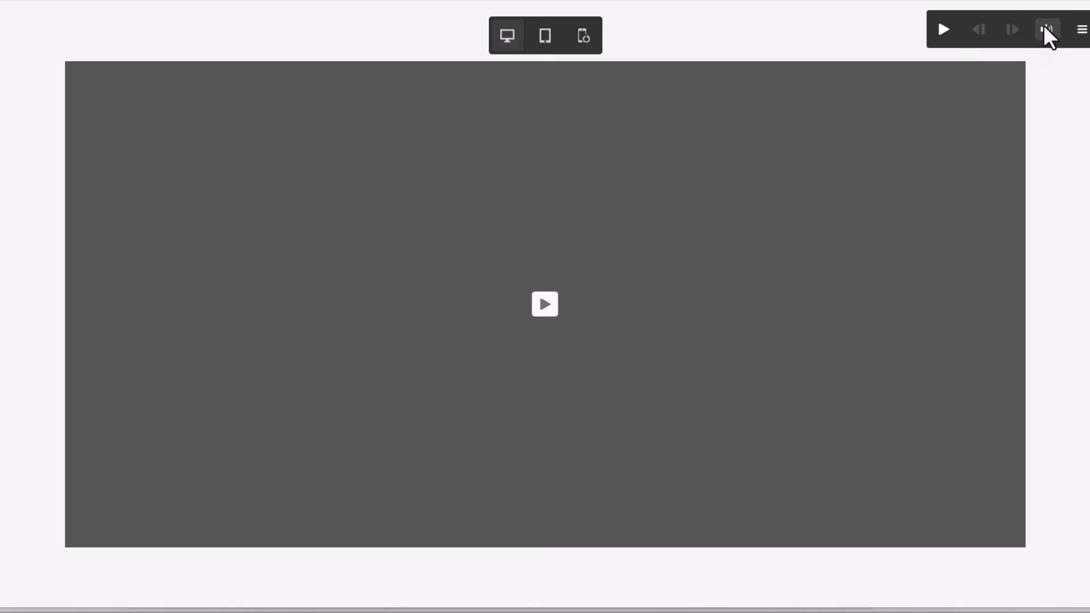
pyautogui.click(544, 306)
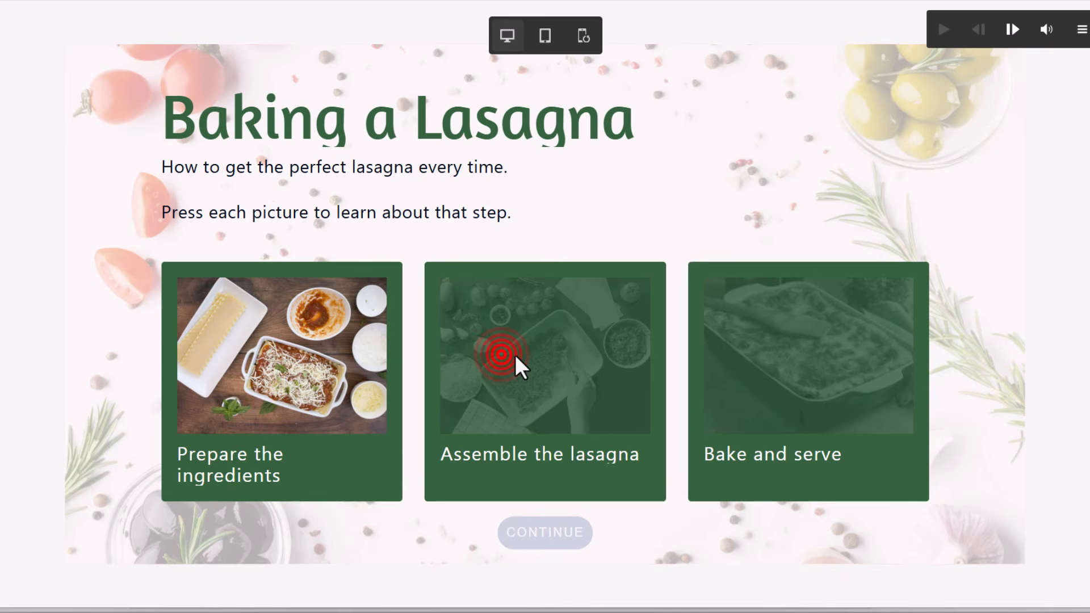
pyautogui.click(739, 356)
pyautogui.click(523, 532)
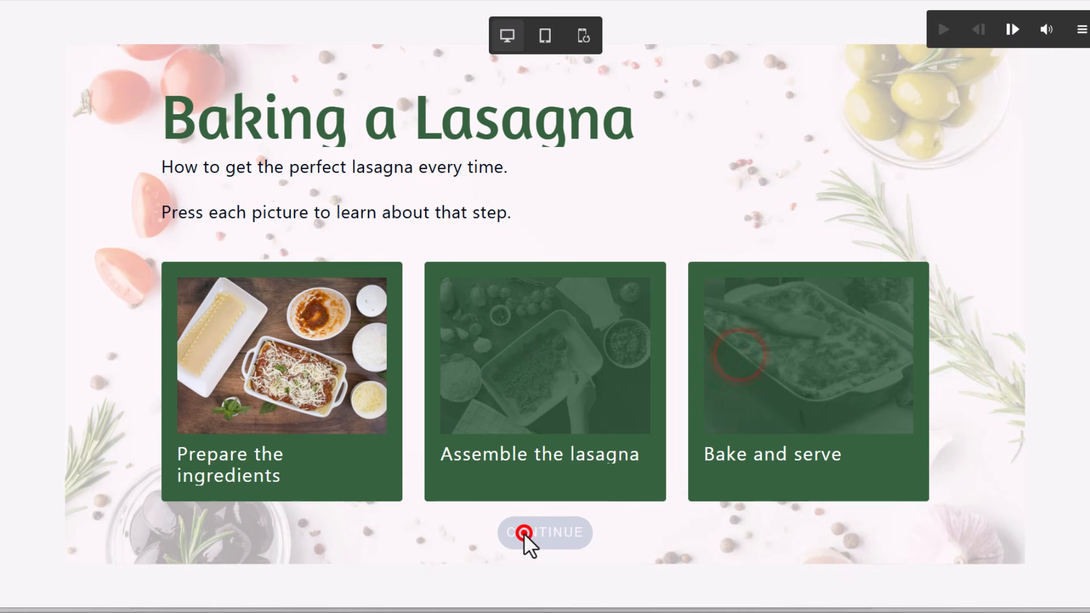